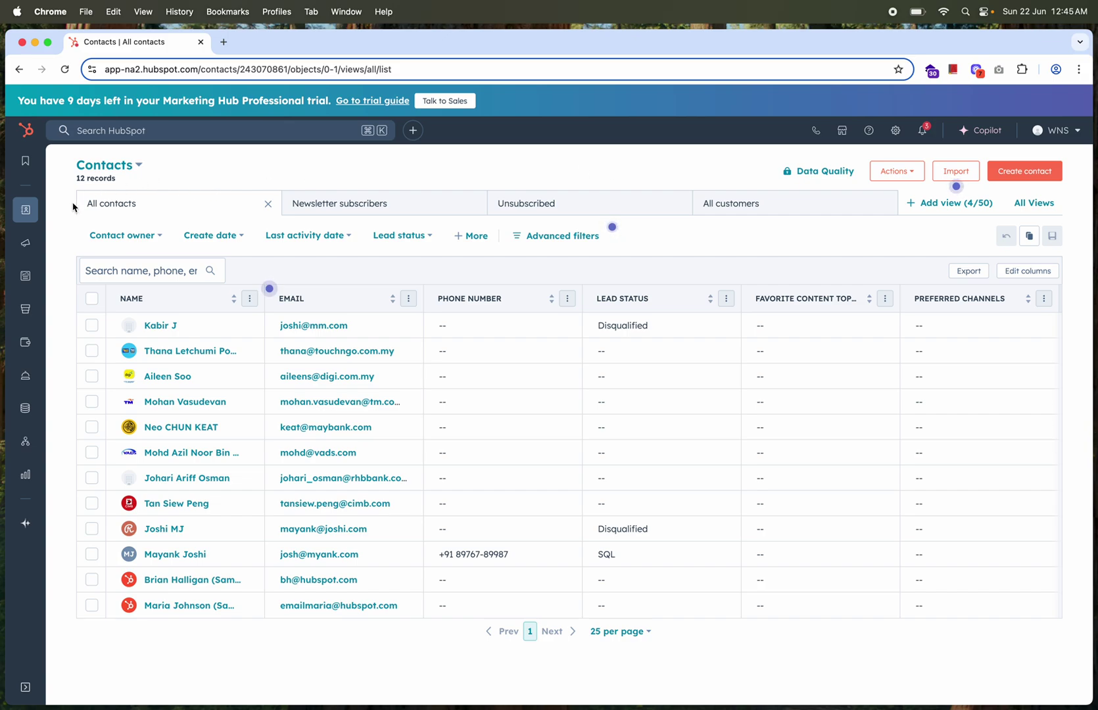
Step: Open the overview of landing pages from the content area
{"action": "mouse_move", "coordinate": [25, 279]}
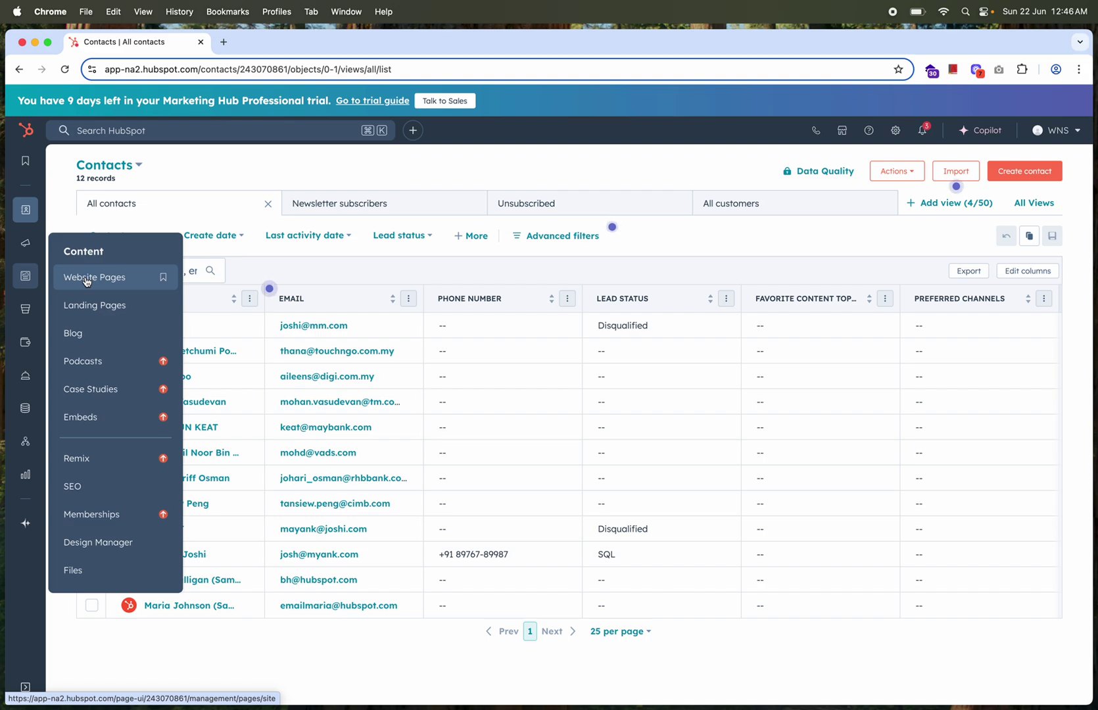
{"action": "left_click", "coordinate": [75, 332]}
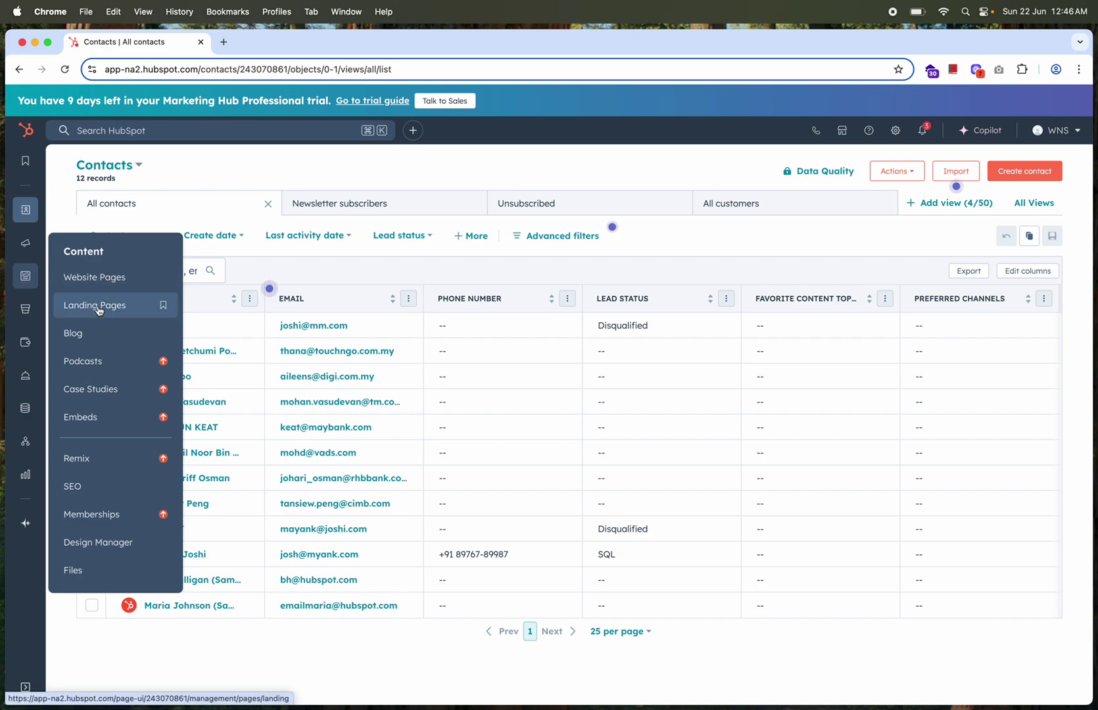
{"action": "left_click", "coordinate": [98, 307]}
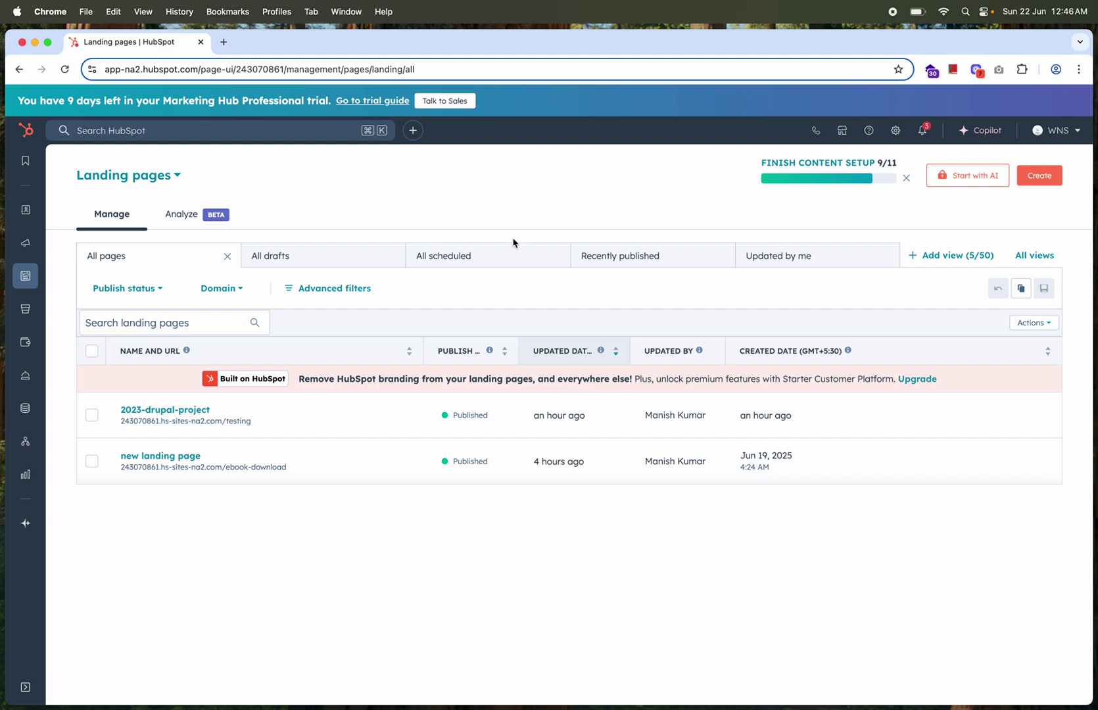
Step: Create a new landing page named "version 1" on the preset website domain
{"action": "mouse_move", "coordinate": [392, 410]}
{"action": "left_click", "coordinate": [1040, 181]}
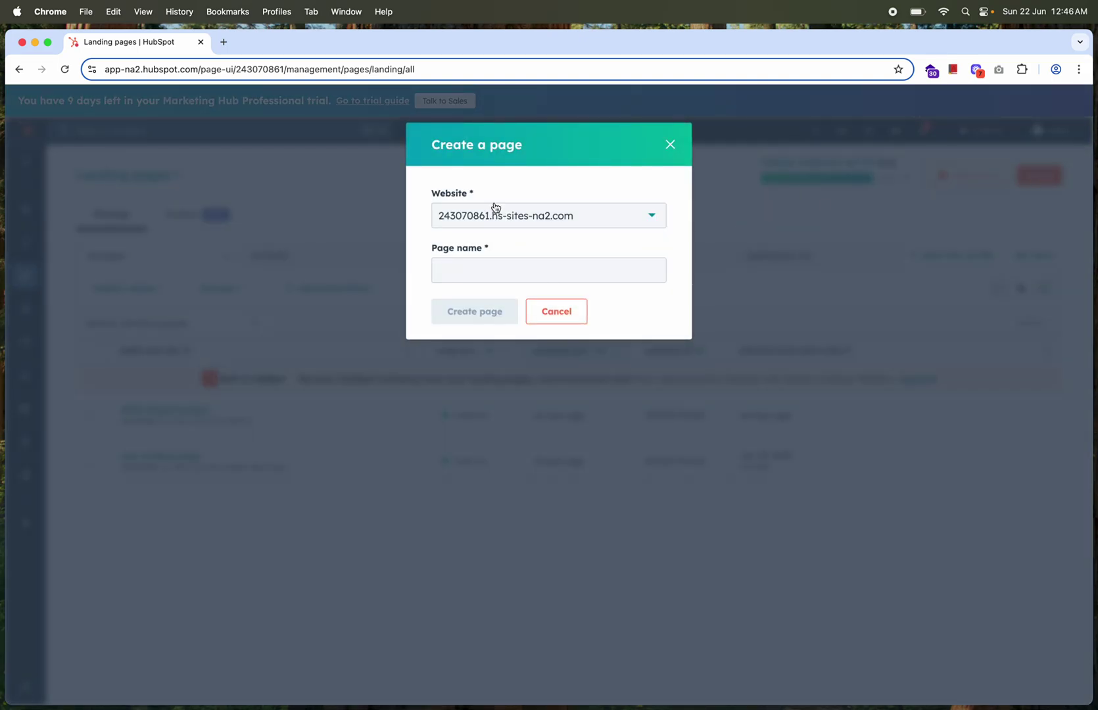
{"action": "left_click", "coordinate": [484, 265]}
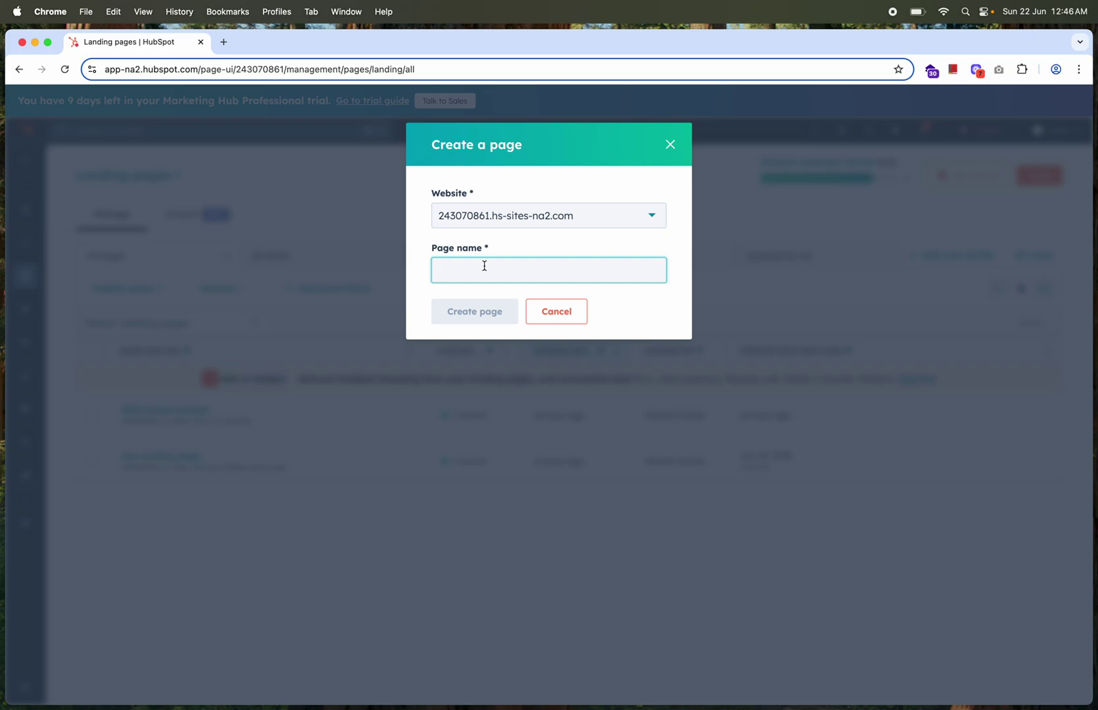
{"action": "type", "text": "verio"}
{"action": "key", "text": "BackSpace"}
{"action": "key", "text": "BackSpace"}
{"action": "type", "text": "sion"}
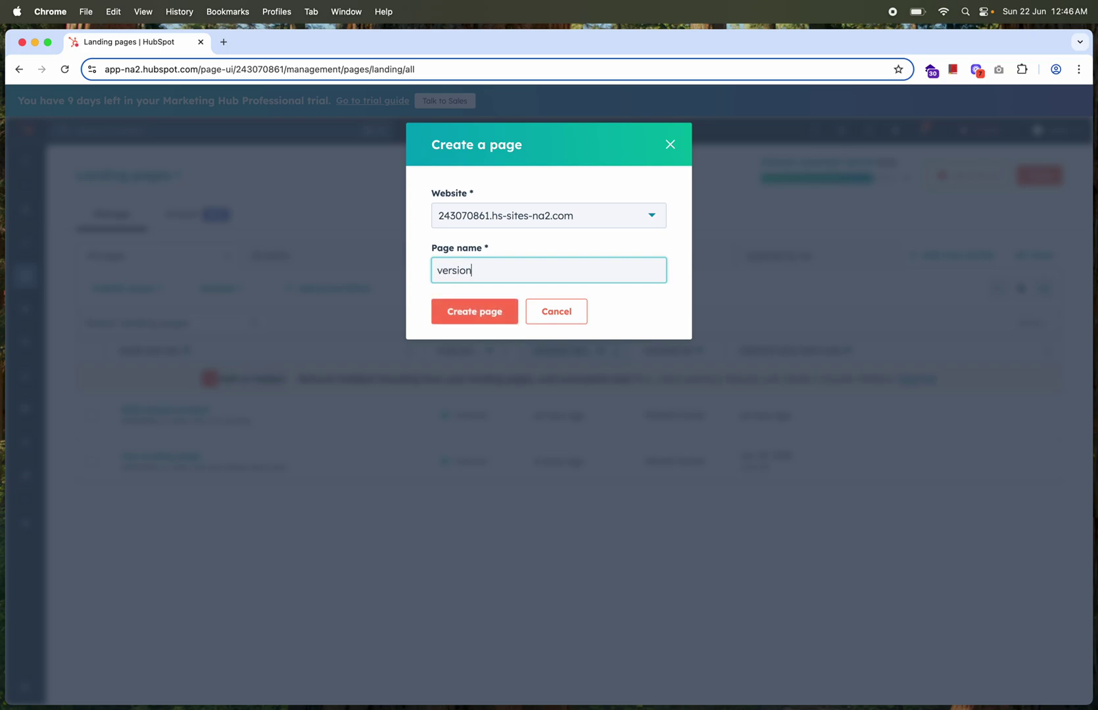
{"action": "type", "text": " 1"}
{"action": "left_click", "coordinate": [481, 314]}
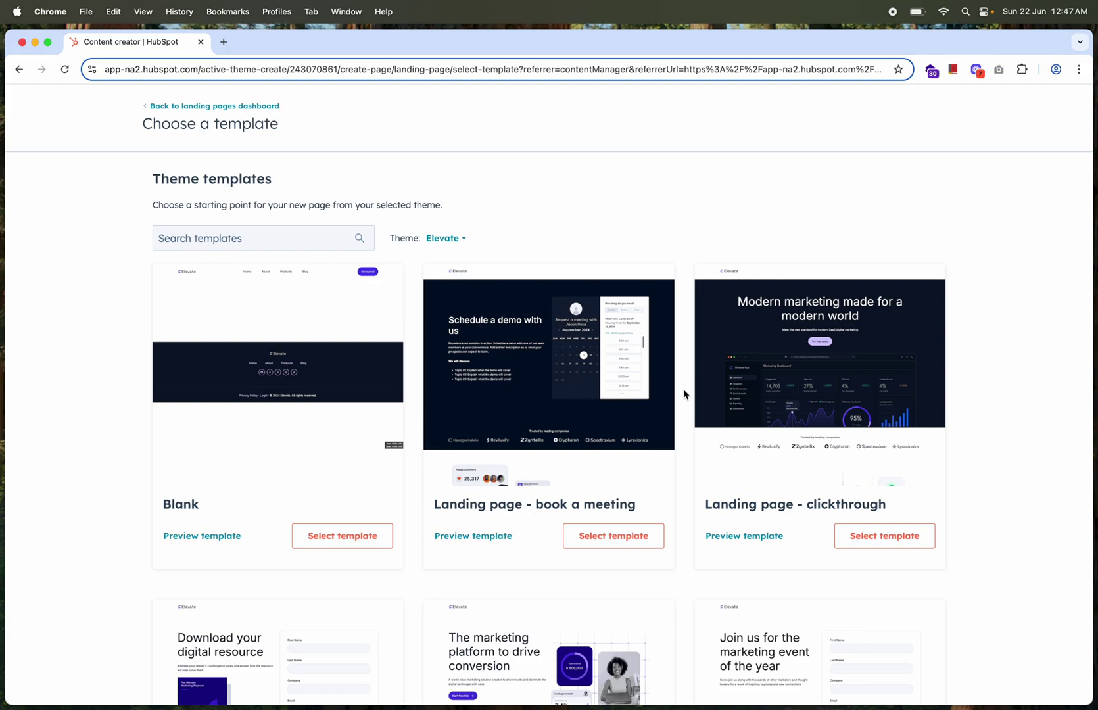
Step: Choose the Elevate theme's "Landing page - downloadable resource" template for the new page
{"action": "scroll", "coordinate": [685, 394], "scroll_direction": "down", "scroll_amount": 4}
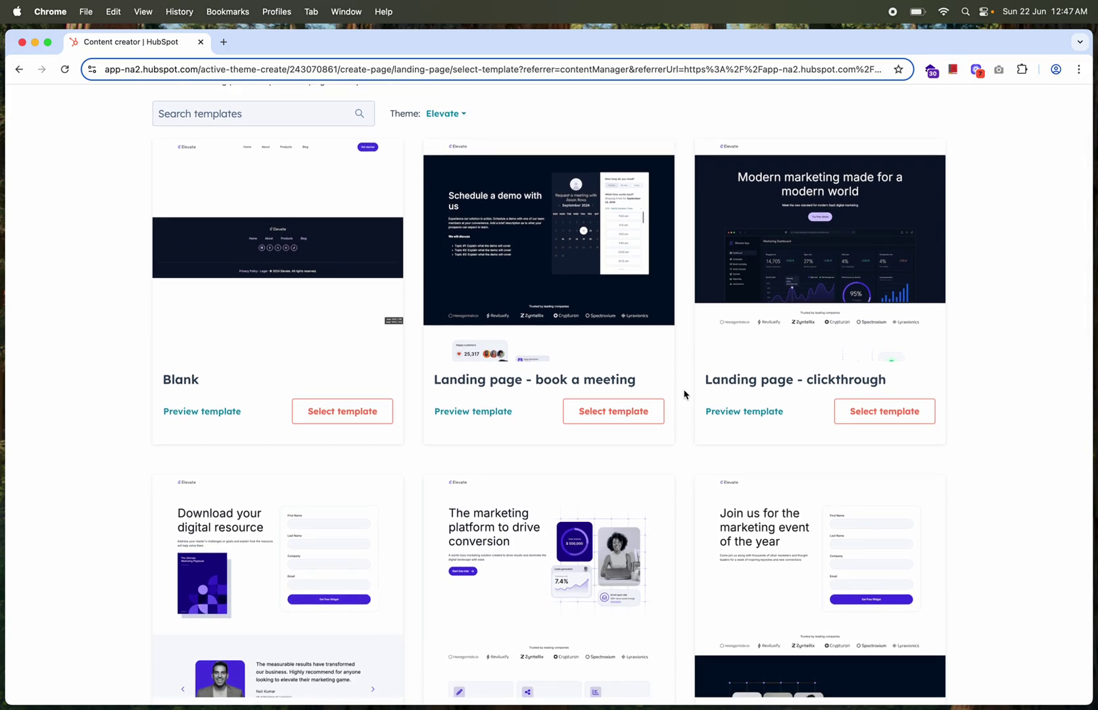
{"action": "scroll", "coordinate": [684, 395], "scroll_direction": "down", "scroll_amount": 9}
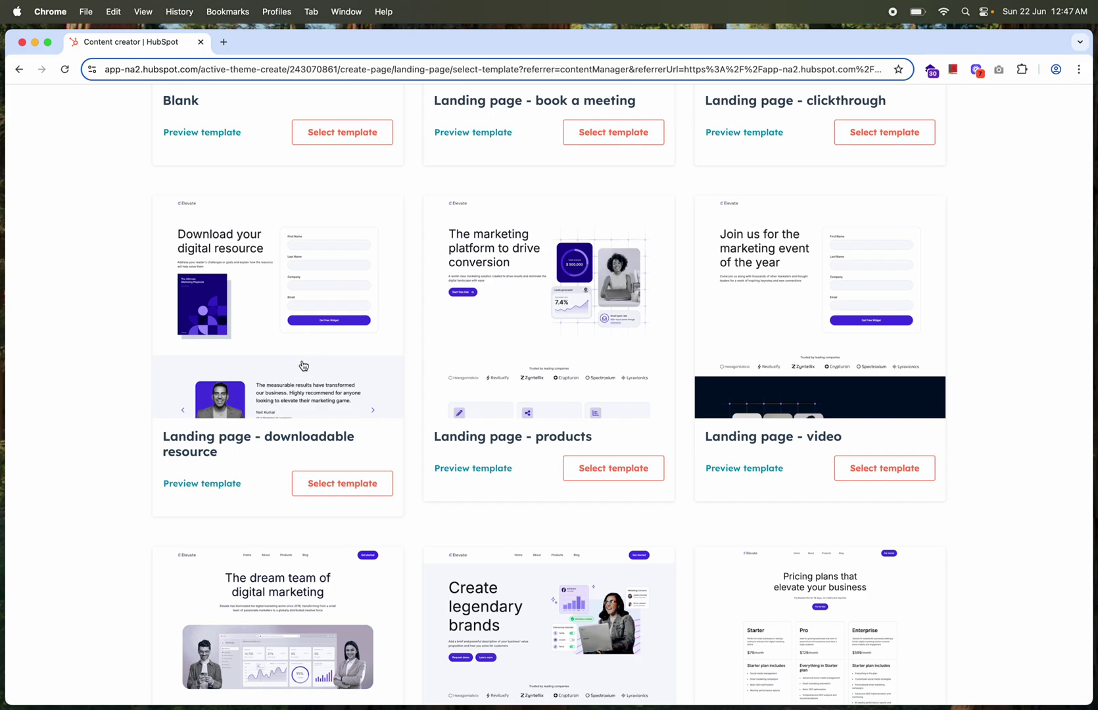
{"action": "left_click", "coordinate": [330, 484]}
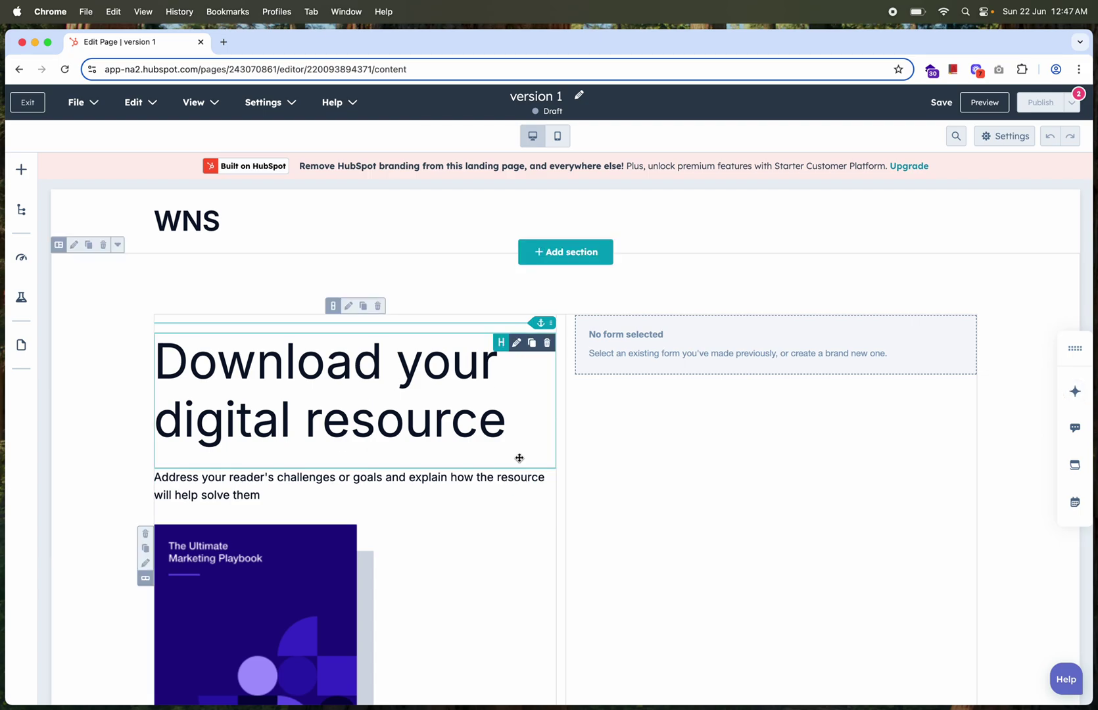
Step: Add a Card theme module between the marketing playbook image section and the testimonial section
{"action": "scroll", "coordinate": [623, 506], "scroll_direction": "down", "scroll_amount": 3}
{"action": "scroll", "coordinate": [624, 505], "scroll_direction": "up", "scroll_amount": 1}
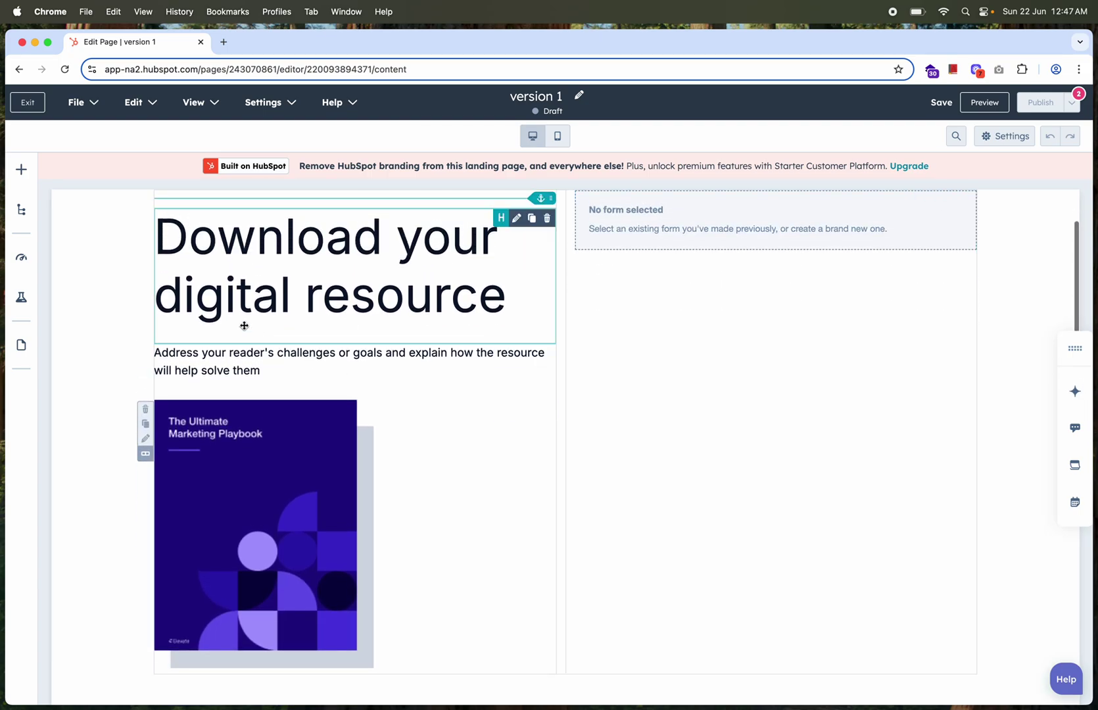
{"action": "left_click", "coordinate": [23, 174]}
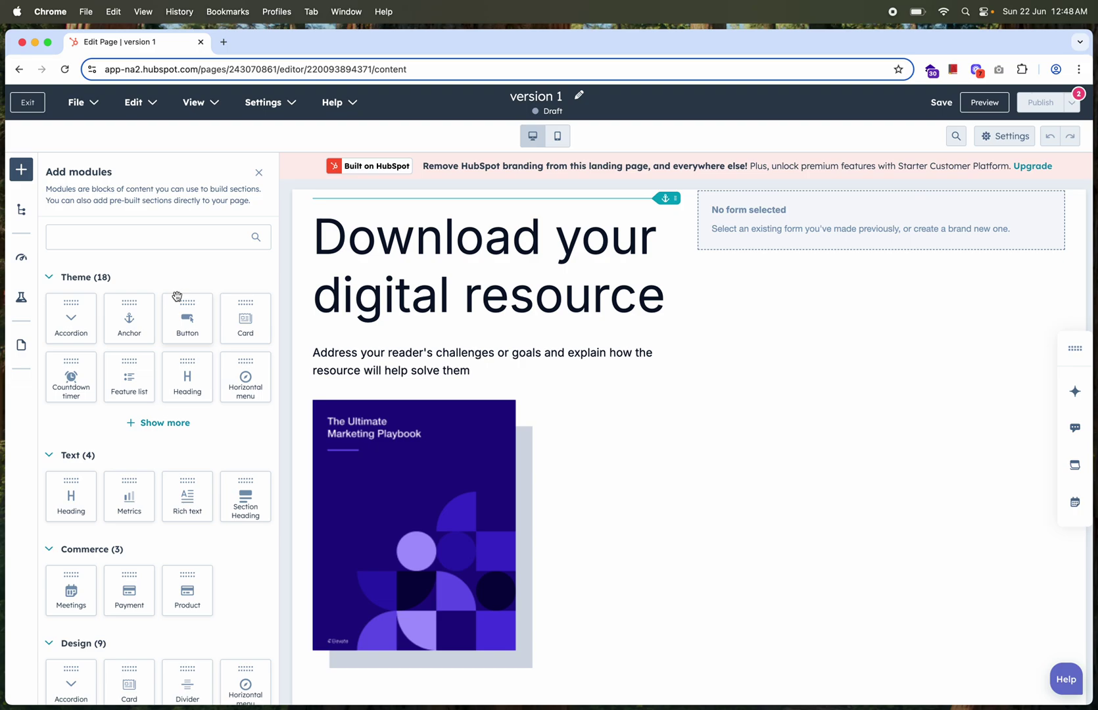
{"action": "scroll", "coordinate": [434, 358], "scroll_direction": "down", "scroll_amount": 2}
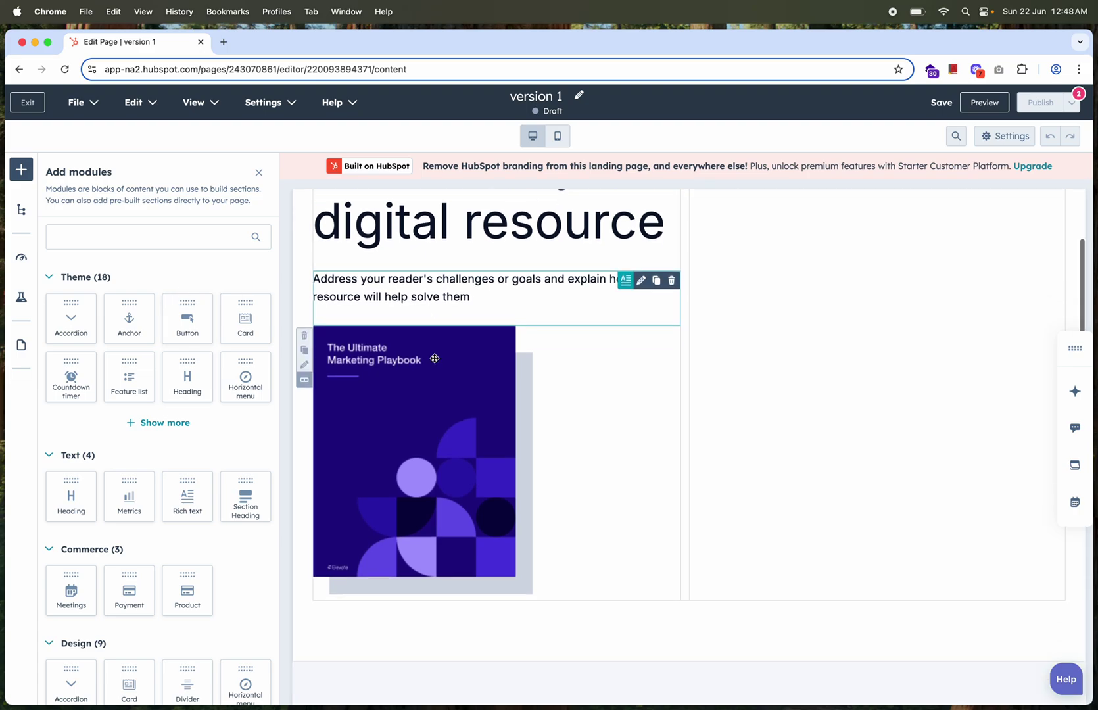
{"action": "scroll", "coordinate": [435, 358], "scroll_direction": "down", "scroll_amount": 5}
{"action": "left_click_drag", "start_coordinate": [252, 326], "coordinate": [452, 448]}
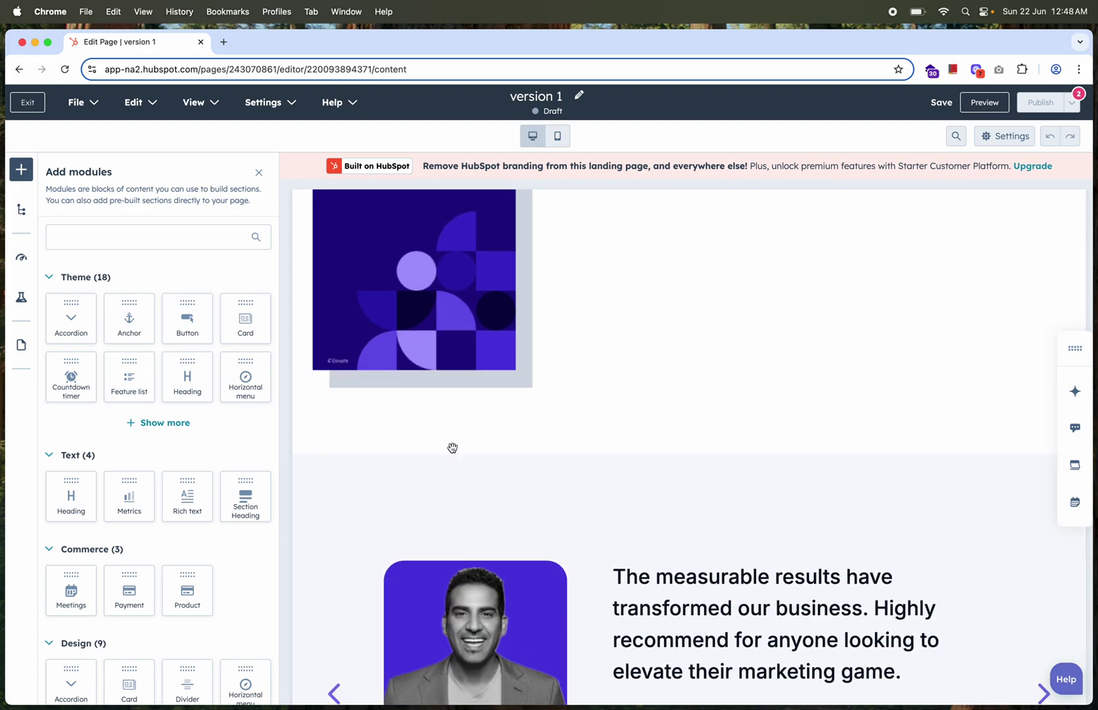
{"action": "scroll", "coordinate": [496, 570], "scroll_direction": "down", "scroll_amount": 2}
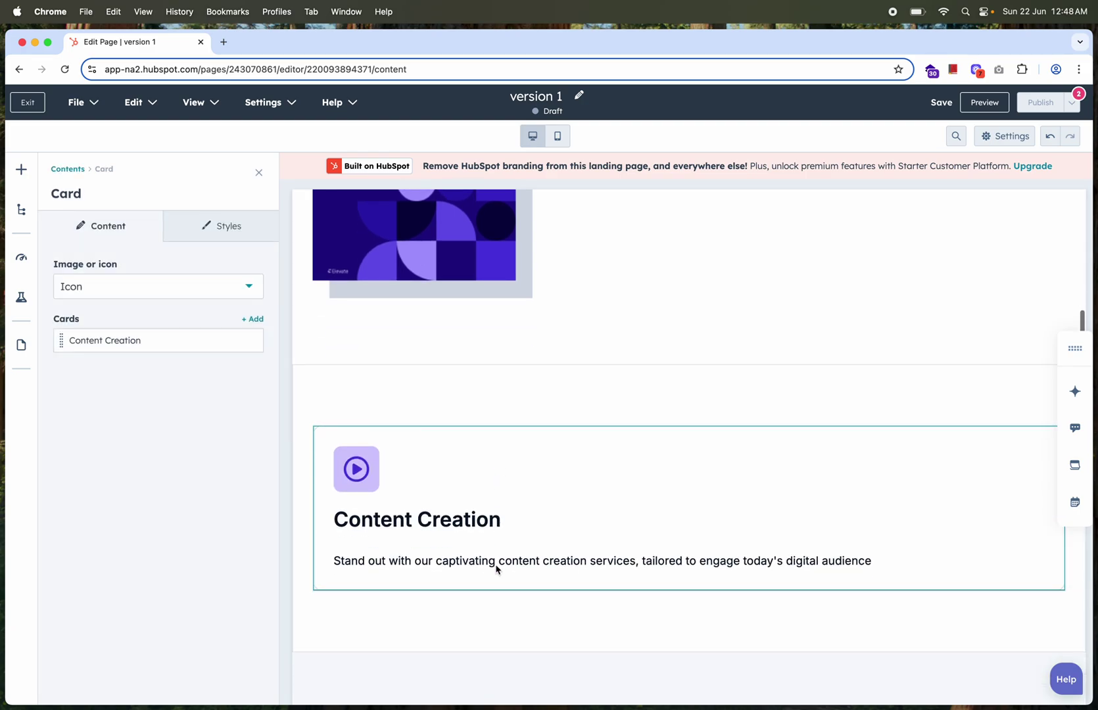
Step: Add a Content library media module directly above the Content Creation card
{"action": "left_click", "coordinate": [21, 170]}
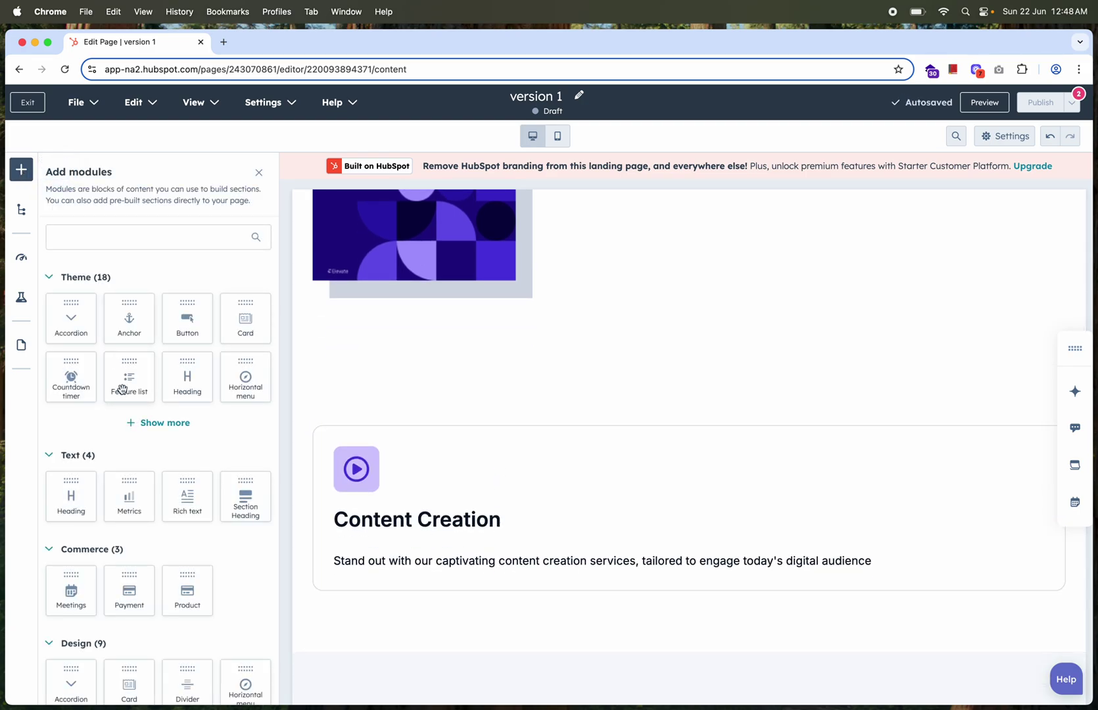
{"action": "scroll", "coordinate": [161, 498], "scroll_direction": "down", "scroll_amount": 5}
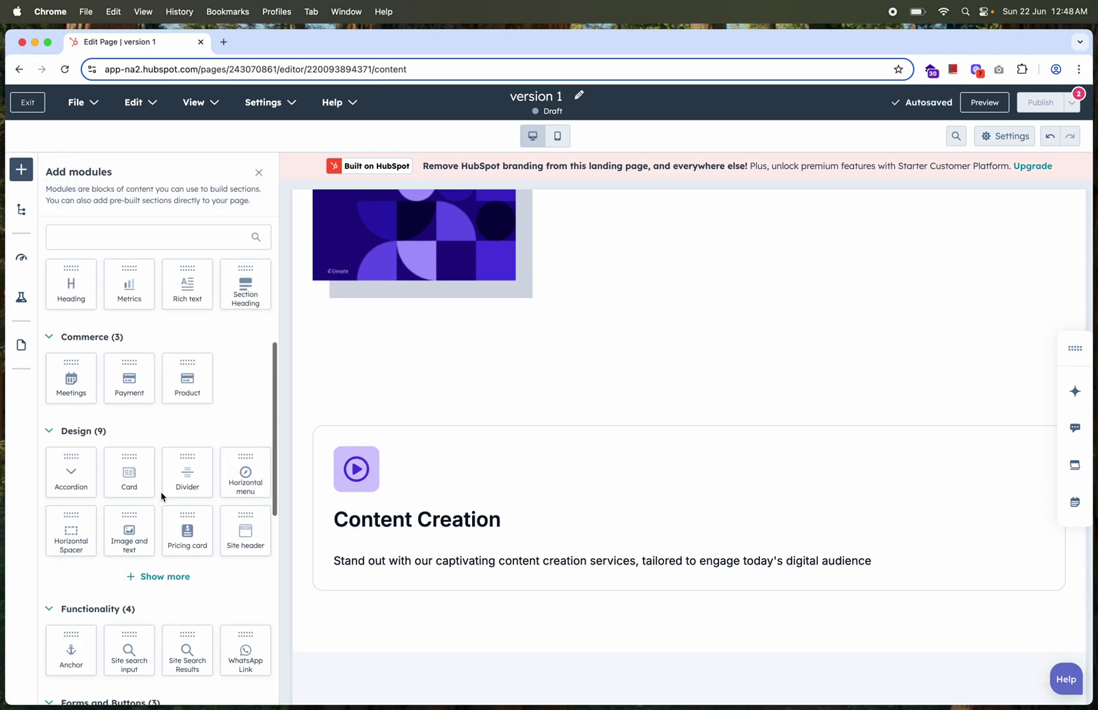
{"action": "scroll", "coordinate": [163, 597], "scroll_direction": "down", "scroll_amount": 3}
{"action": "scroll", "coordinate": [163, 599], "scroll_direction": "down", "scroll_amount": 7}
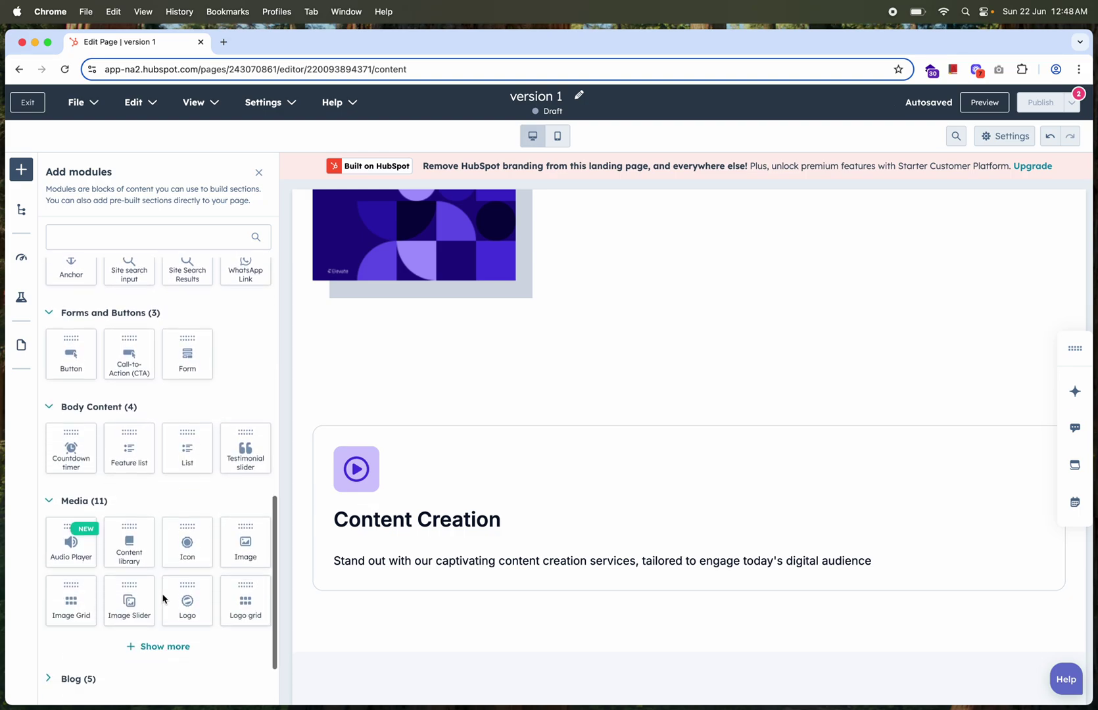
{"action": "left_click_drag", "start_coordinate": [141, 549], "coordinate": [450, 414]}
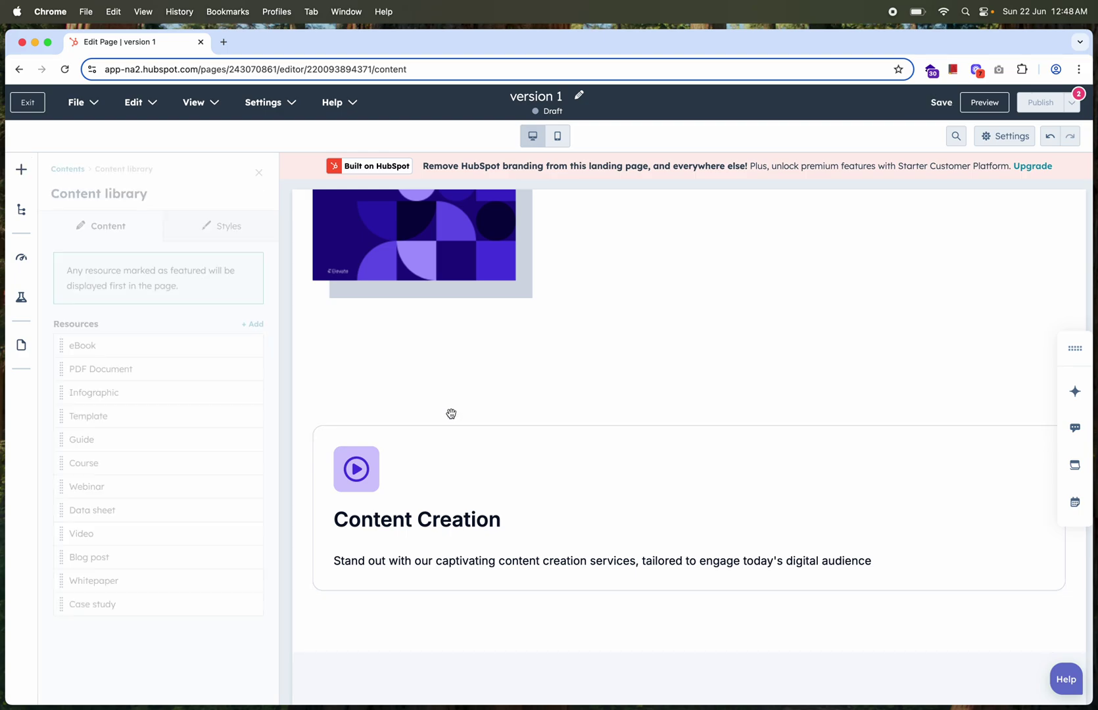
{"action": "scroll", "coordinate": [507, 523], "scroll_direction": "down", "scroll_amount": 2}
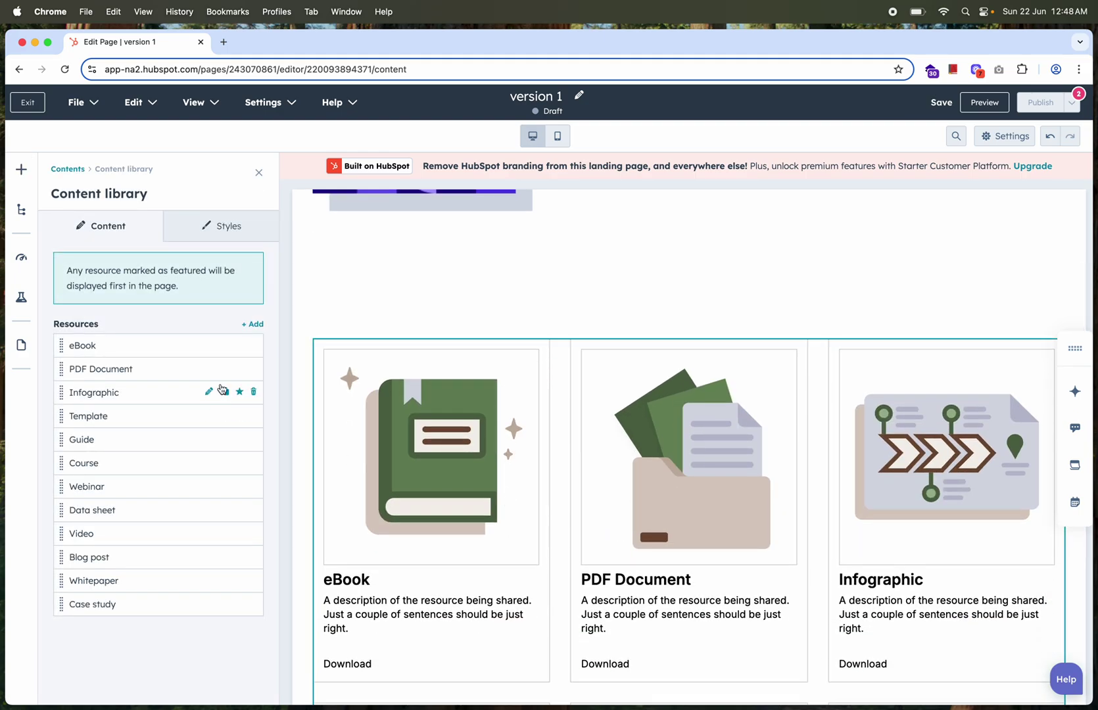
Step: Open the content library's eBook resource and review its description, link, file and image settings
{"action": "left_click", "coordinate": [207, 346]}
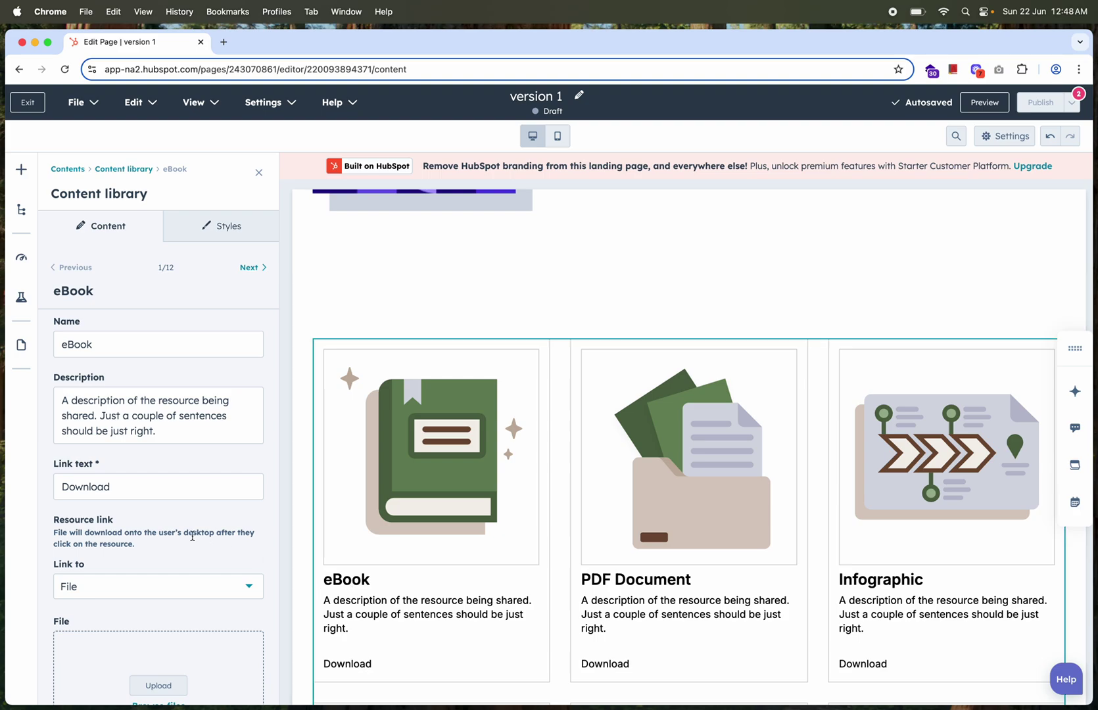
{"action": "scroll", "coordinate": [132, 539], "scroll_direction": "down", "scroll_amount": 5}
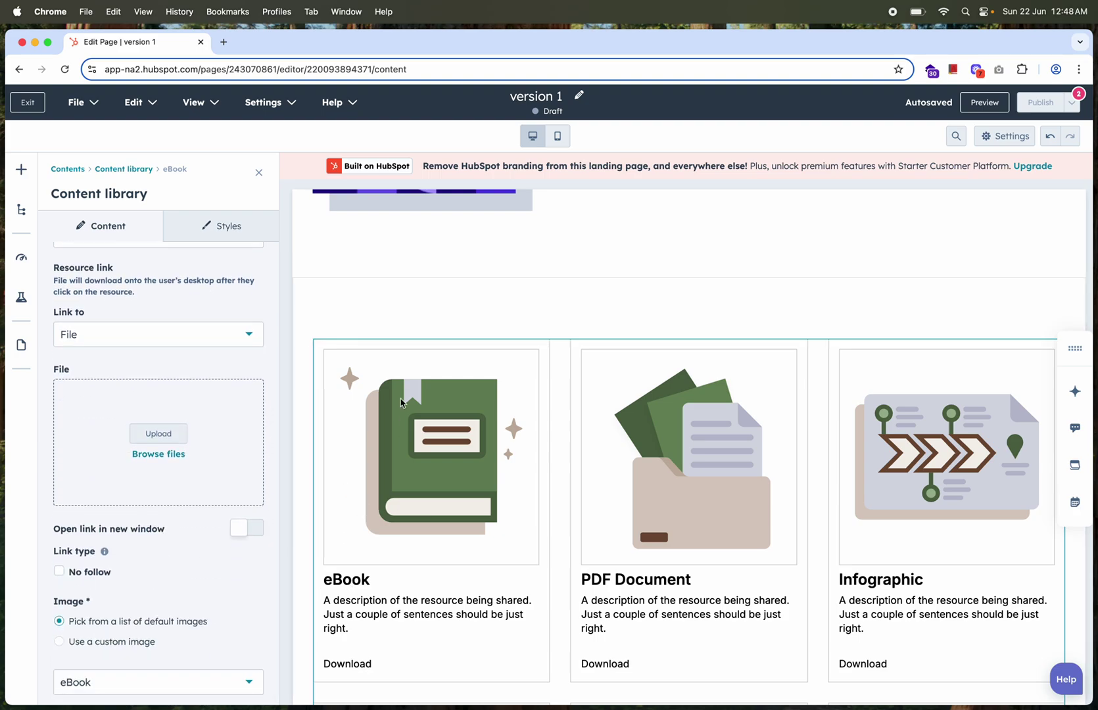
{"action": "scroll", "coordinate": [408, 379], "scroll_direction": "up", "scroll_amount": 10}
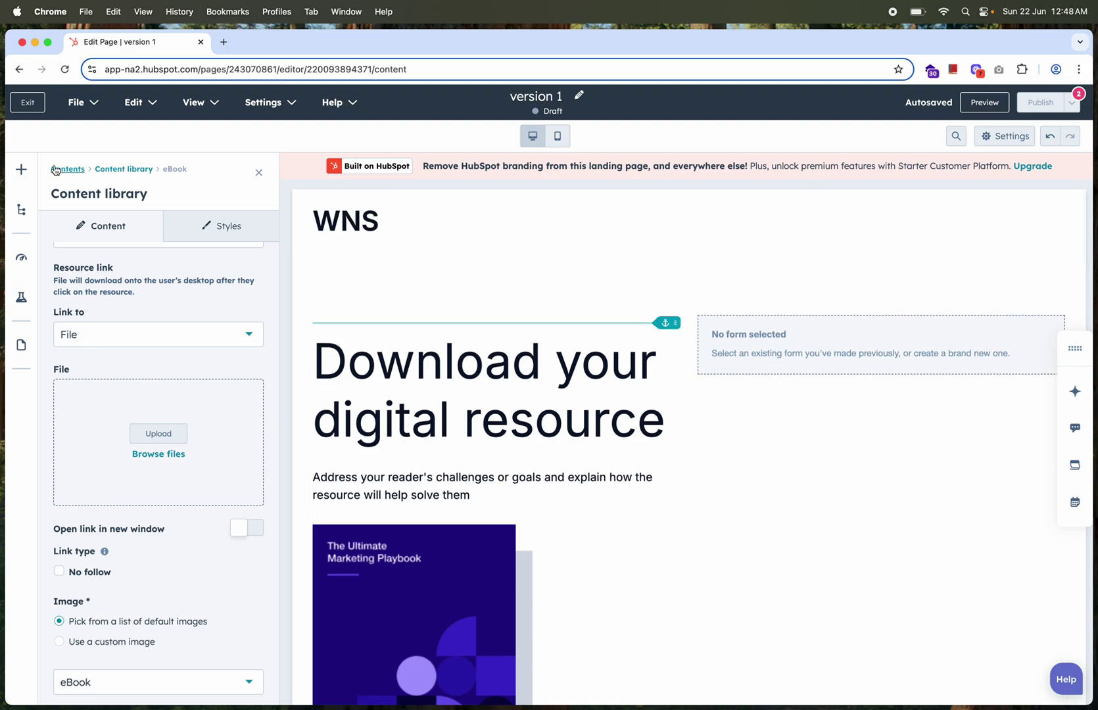
Step: Search the modules for "form" and add a Form module above the "Download your digital resource" heading
{"action": "left_click", "coordinate": [22, 170]}
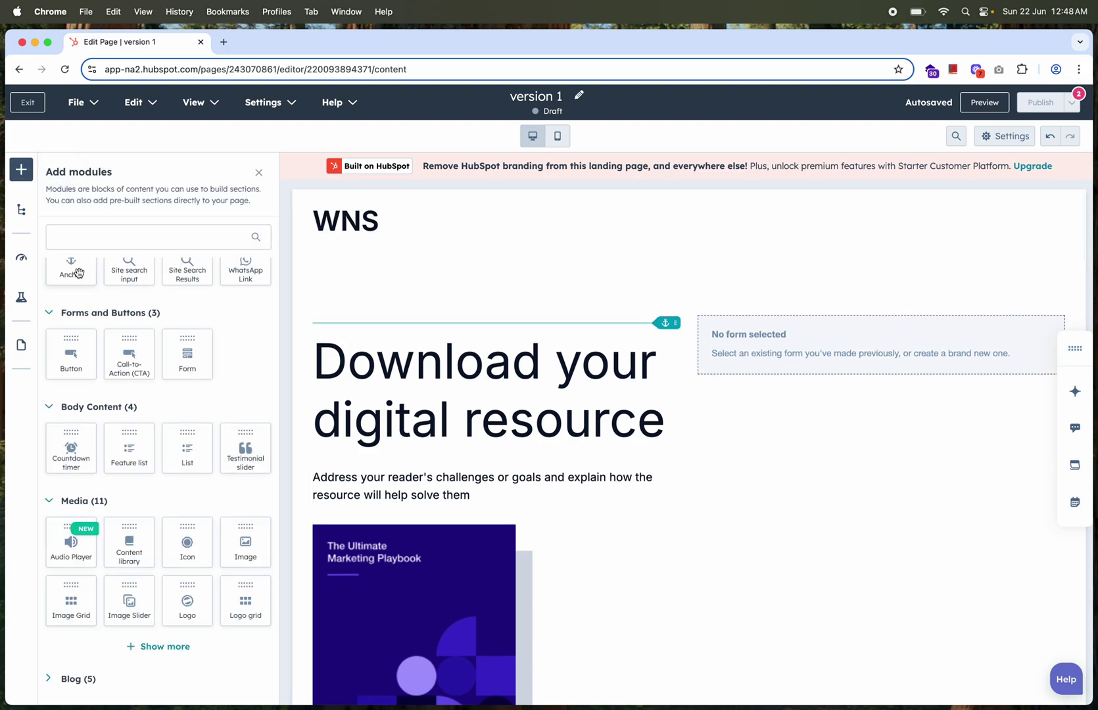
{"action": "scroll", "coordinate": [191, 360], "scroll_direction": "down", "scroll_amount": 5}
{"action": "scroll", "coordinate": [191, 360], "scroll_direction": "up", "scroll_amount": 5}
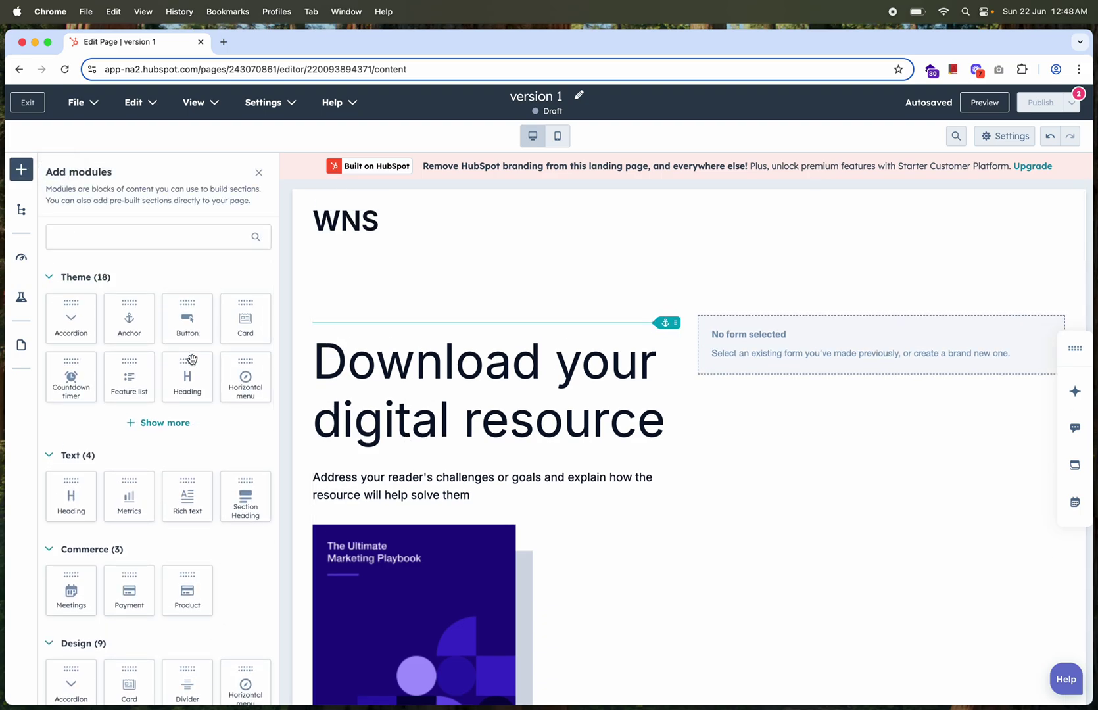
{"action": "left_click", "coordinate": [133, 248]}
{"action": "type", "text": "f"}
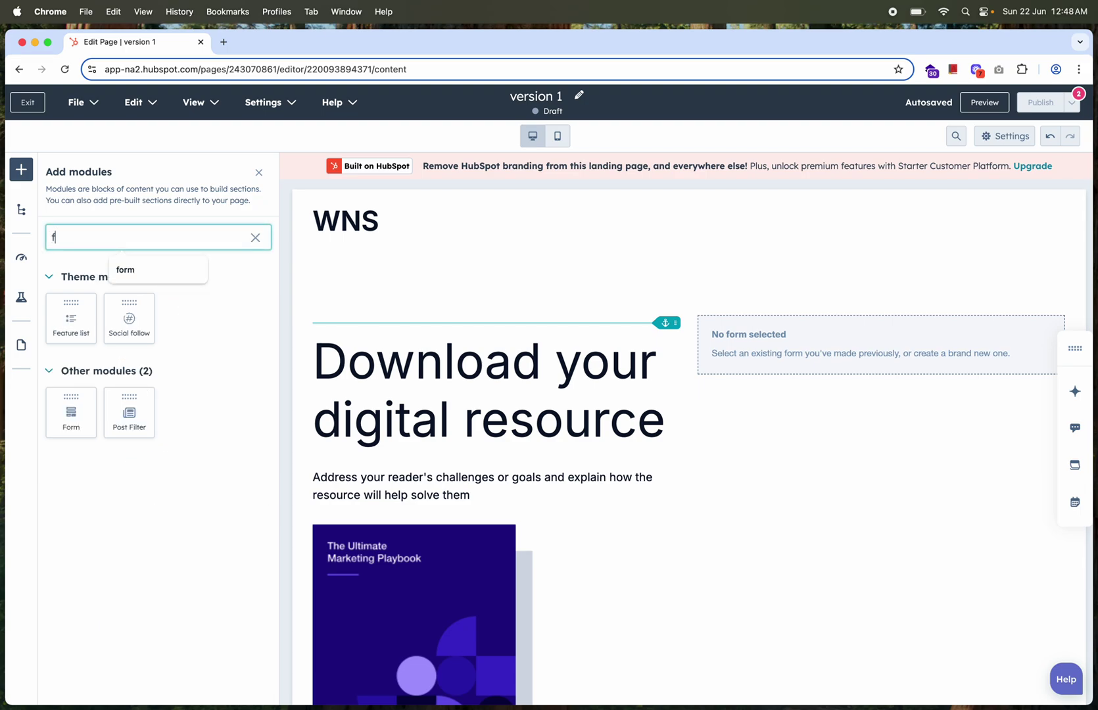
{"action": "type", "text": "rom"}
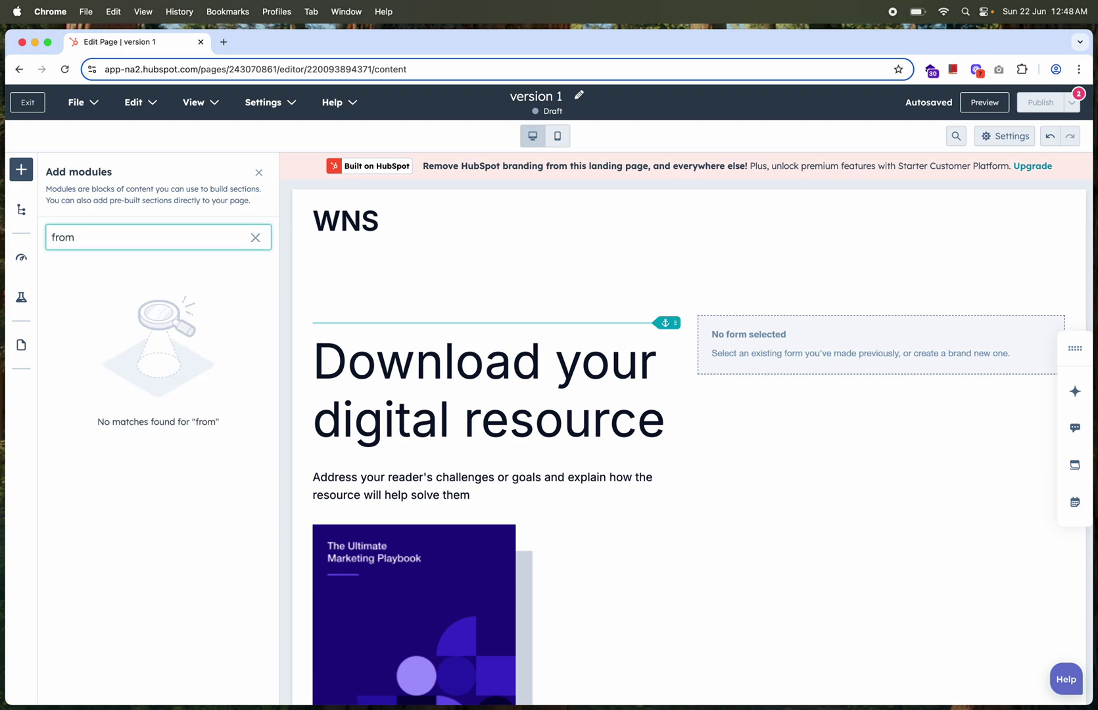
{"action": "key", "text": "BackSpace"}
{"action": "key", "text": "BackSpace"}
{"action": "key", "text": "BackSpace"}
{"action": "type", "text": "orm"}
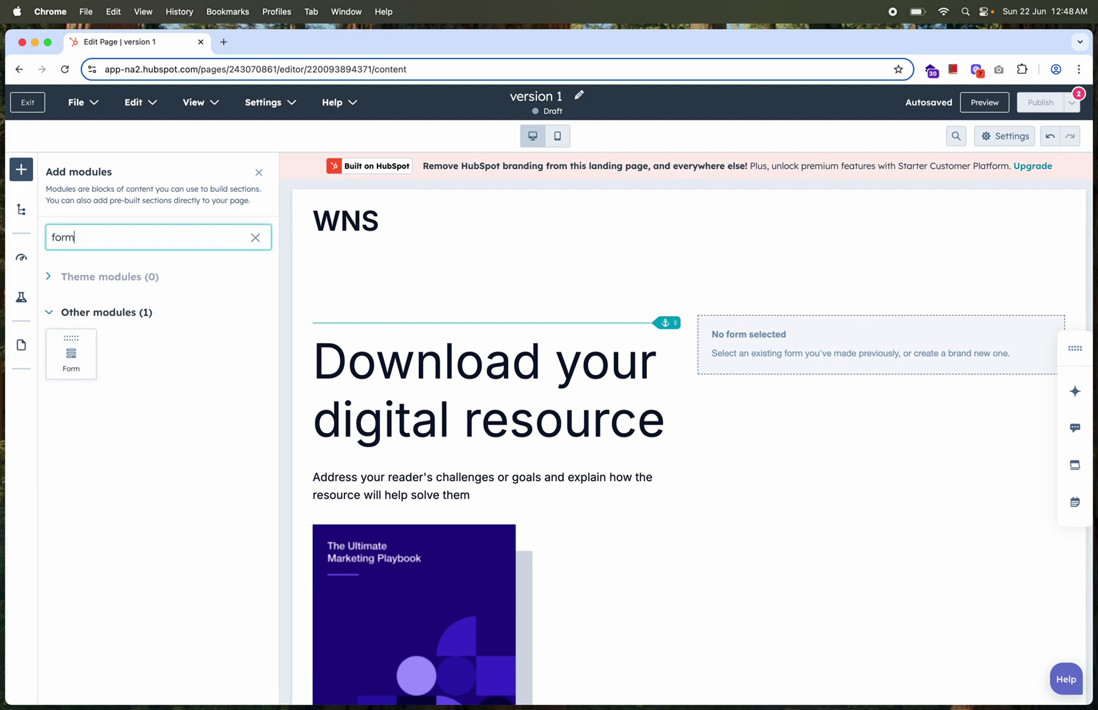
{"action": "left_click_drag", "start_coordinate": [79, 355], "coordinate": [798, 339]}
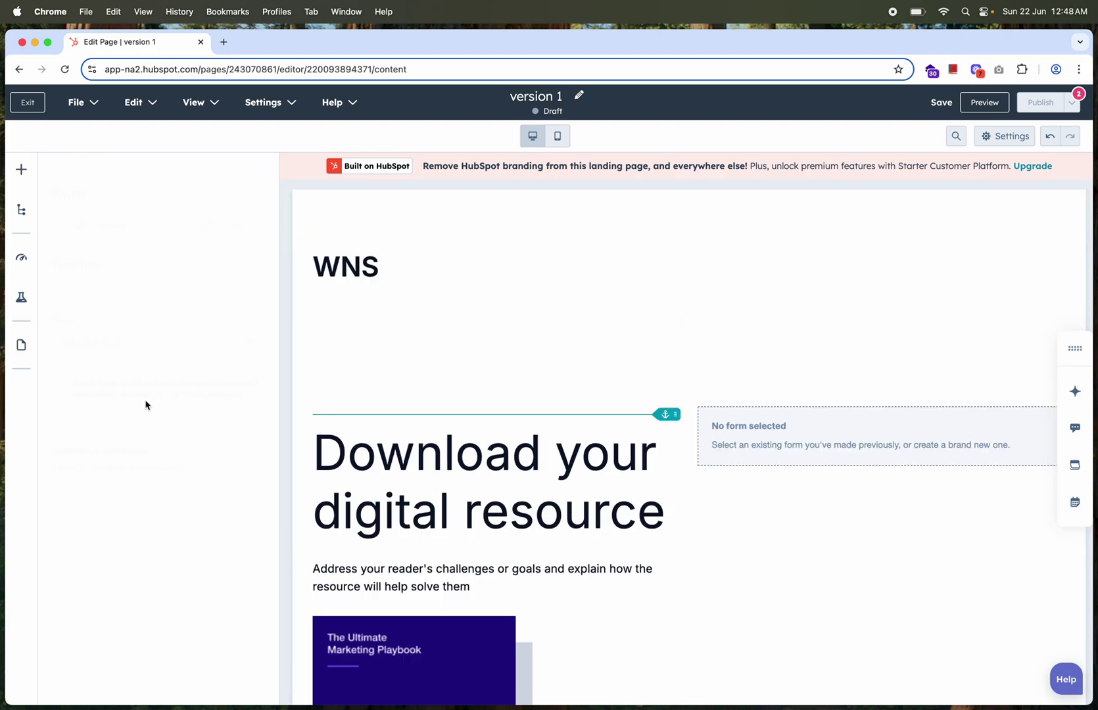
Step: Assign the form "2023-Q2-Request-for-Assessment | Drupal Migration (clone)" to the new Form module and review its fields on the page
{"action": "scroll", "coordinate": [740, 497], "scroll_direction": "down", "scroll_amount": 3}
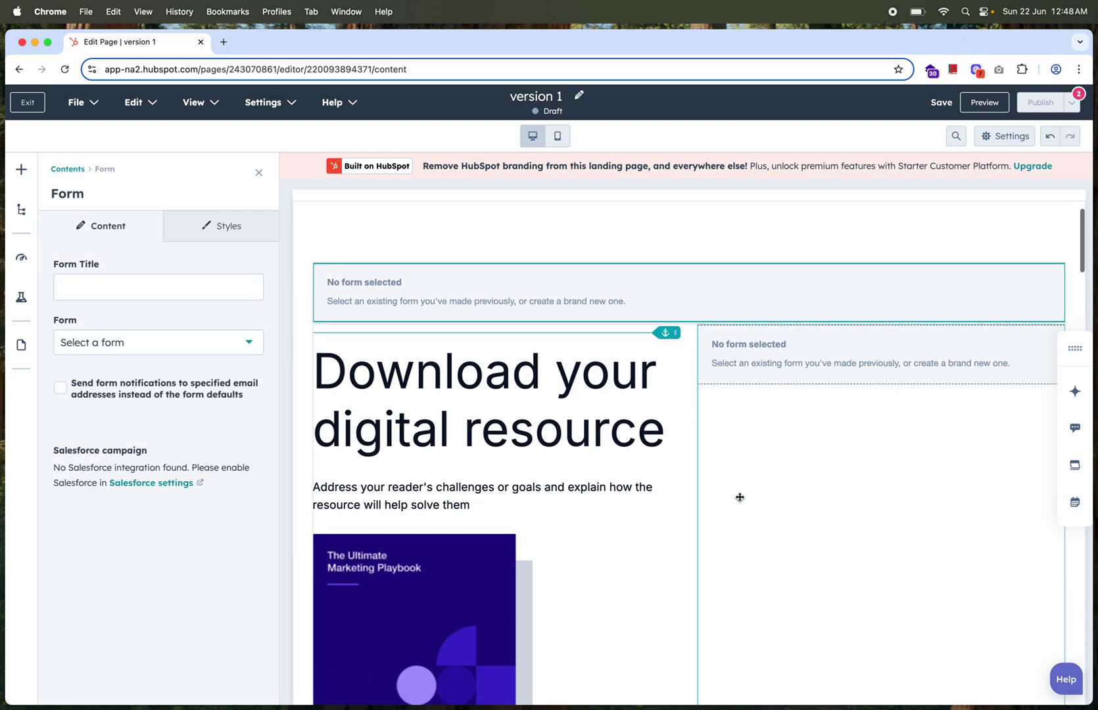
{"action": "left_click", "coordinate": [141, 344]}
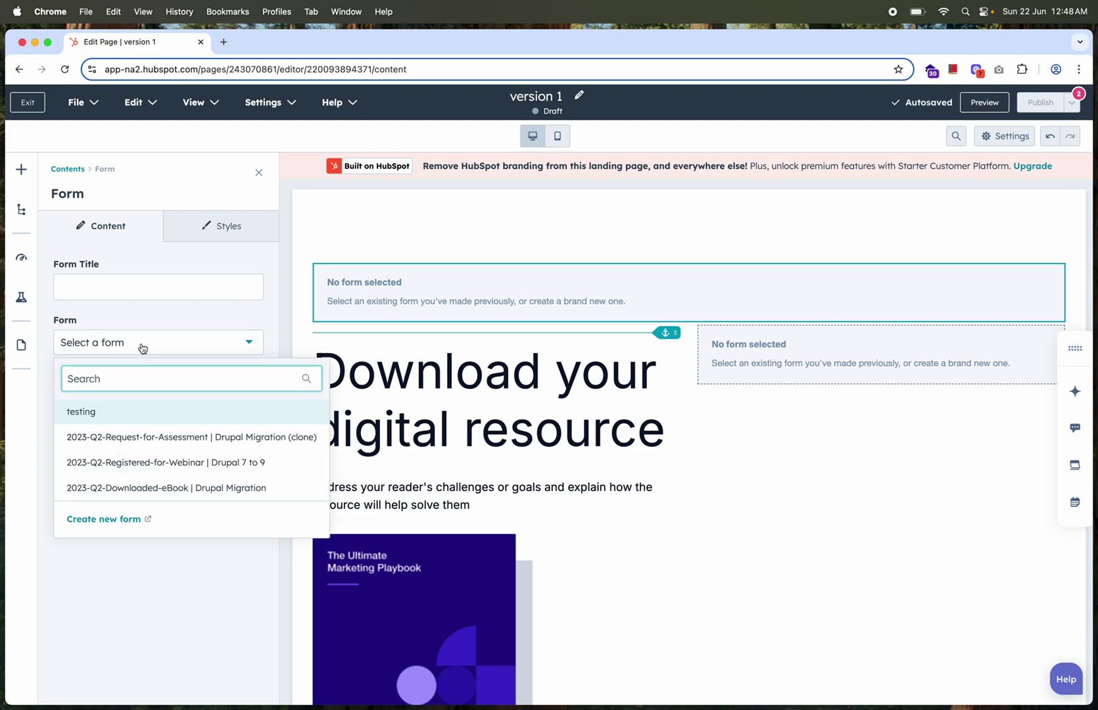
{"action": "left_click", "coordinate": [161, 439]}
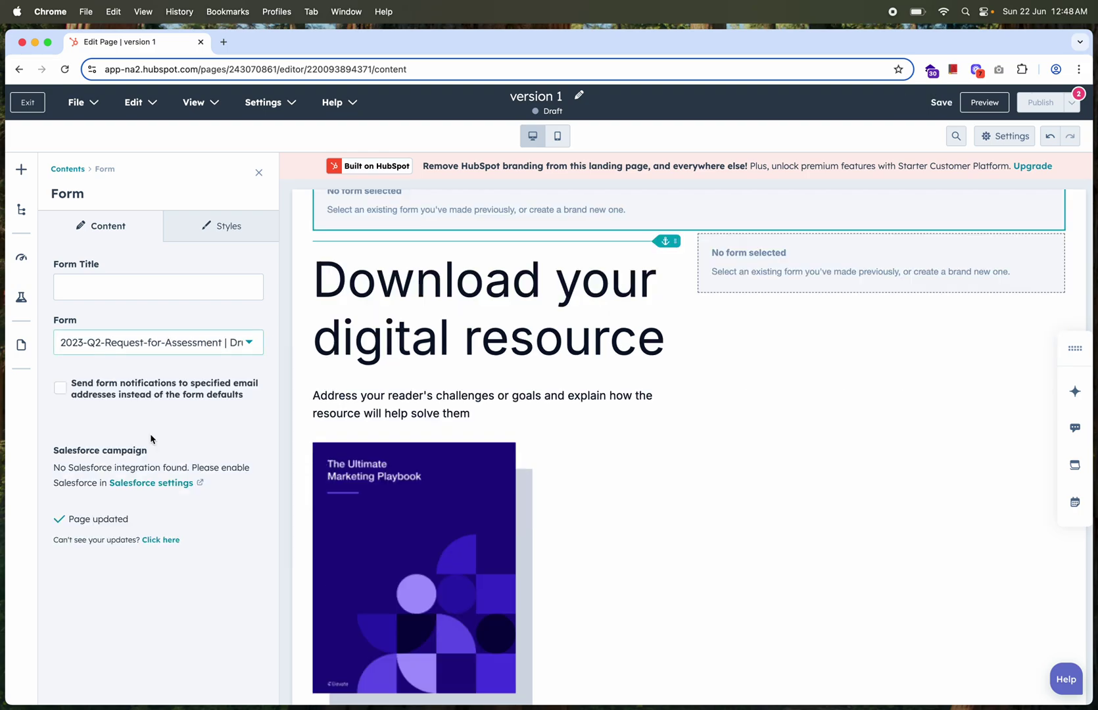
{"action": "left_click", "coordinate": [136, 678]}
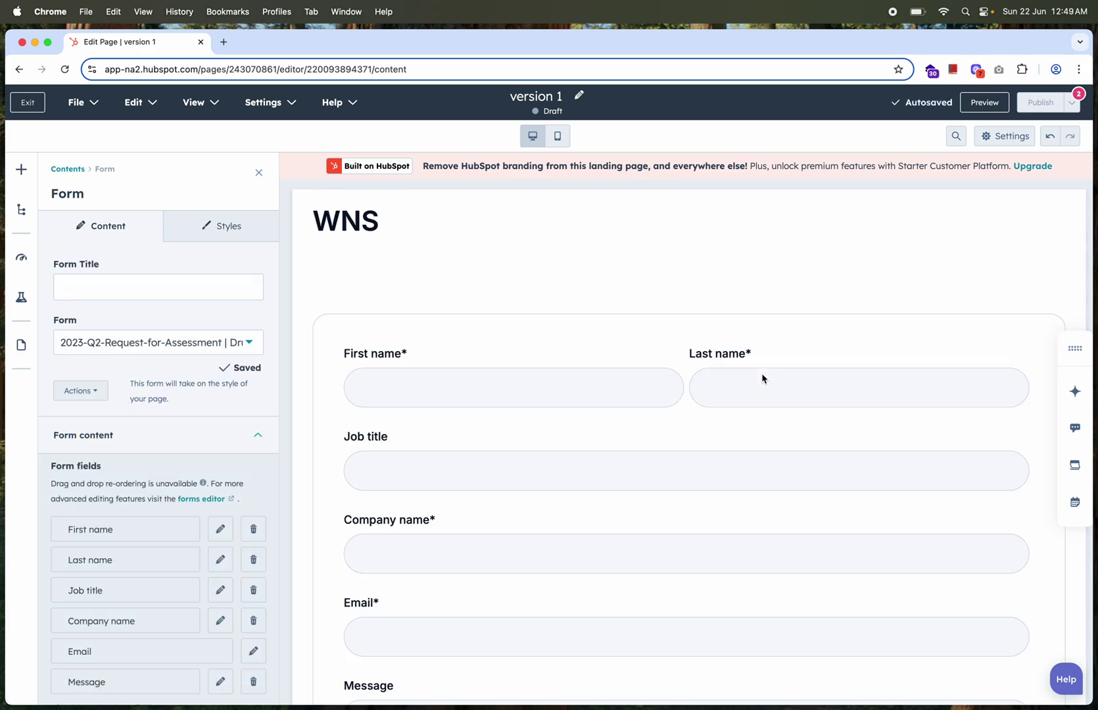
{"action": "scroll", "coordinate": [762, 378], "scroll_direction": "down", "scroll_amount": 8}
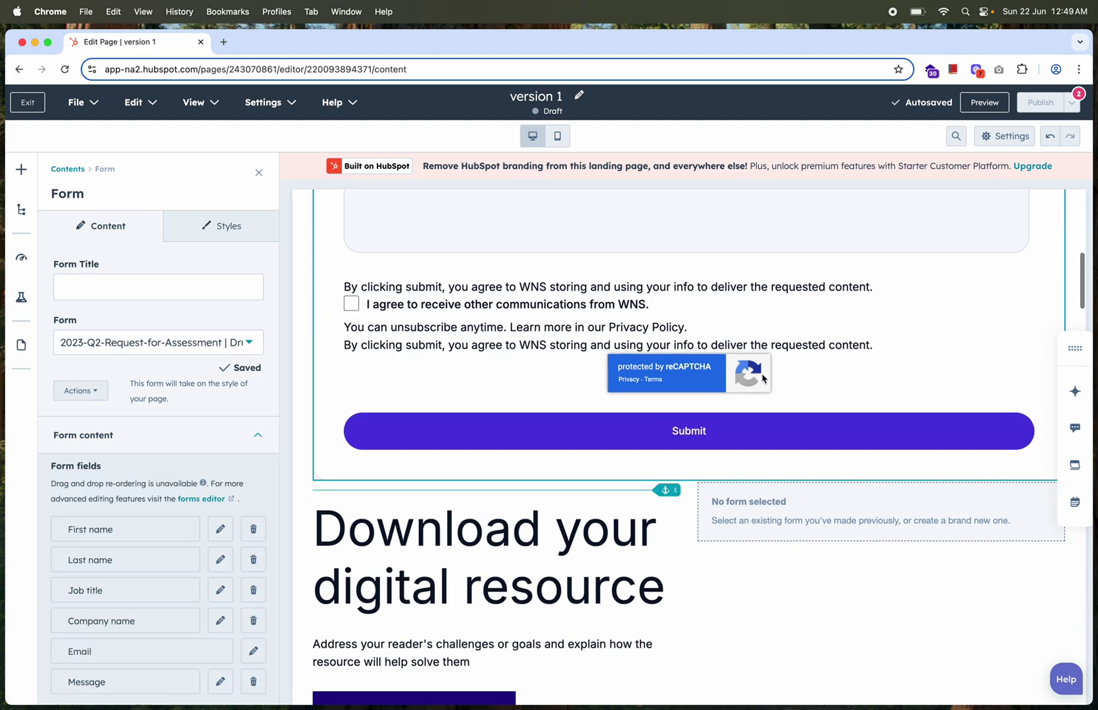
{"action": "scroll", "coordinate": [762, 378], "scroll_direction": "up", "scroll_amount": 8}
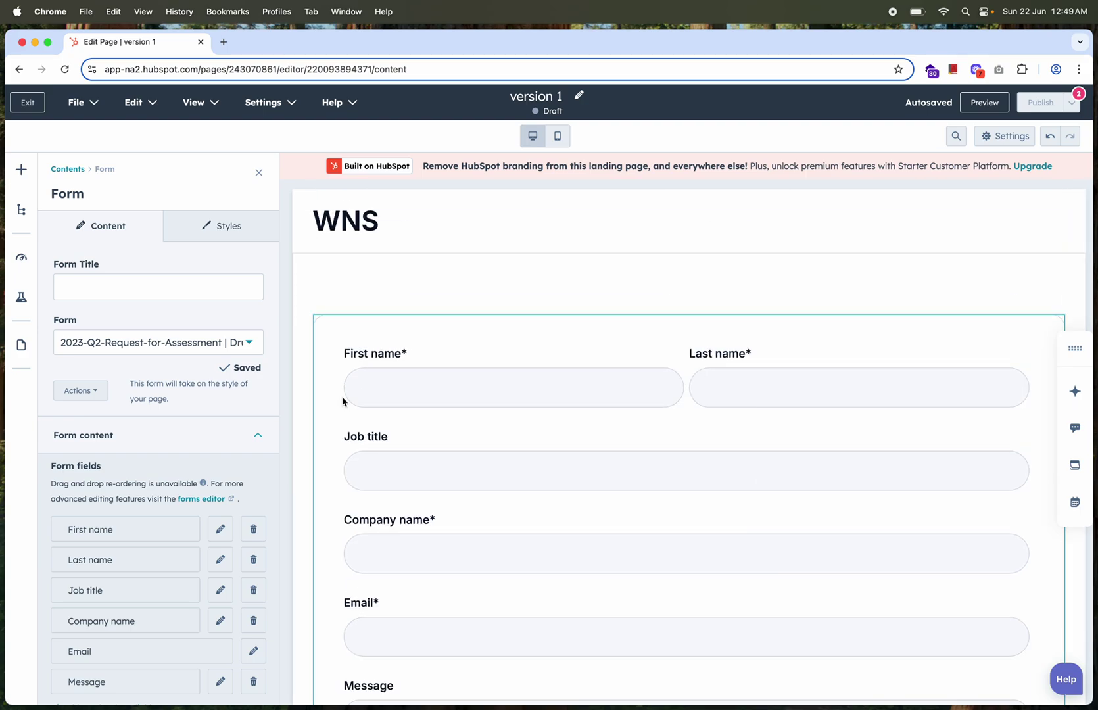
Step: Review the page layout from the new form down to the footer and back up to the resource cards
{"action": "scroll", "coordinate": [468, 414], "scroll_direction": "down", "scroll_amount": 8}
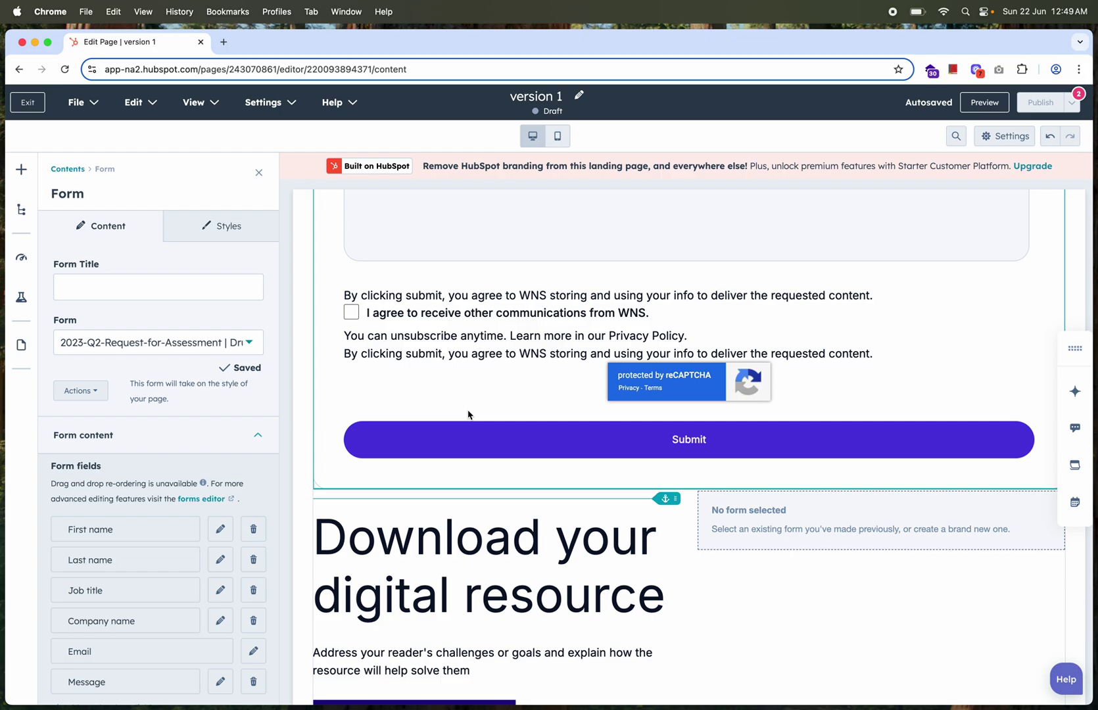
{"action": "scroll", "coordinate": [603, 447], "scroll_direction": "down", "scroll_amount": 15}
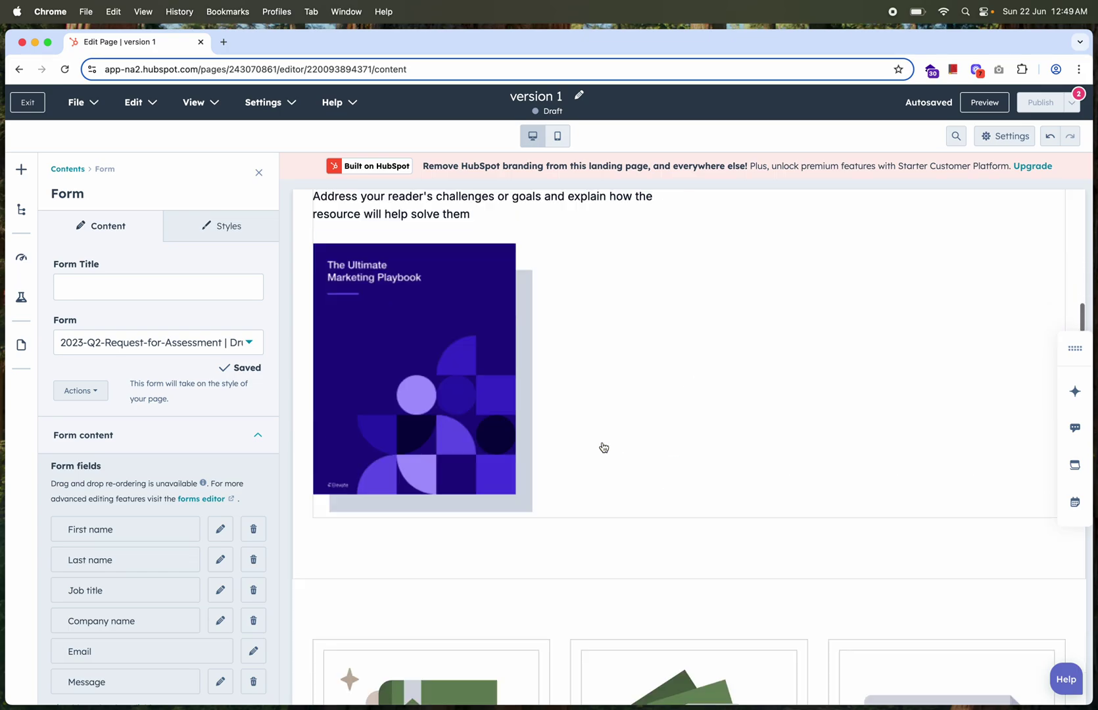
{"action": "scroll", "coordinate": [603, 447], "scroll_direction": "down", "scroll_amount": 20}
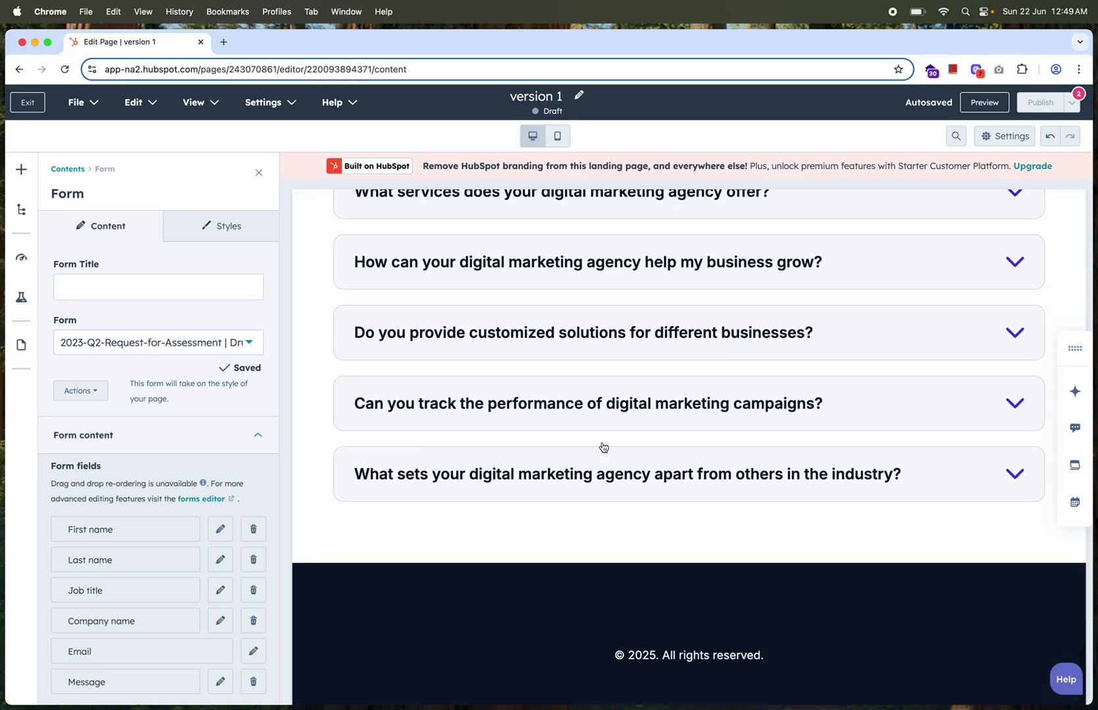
{"action": "scroll", "coordinate": [601, 448], "scroll_direction": "up", "scroll_amount": 12}
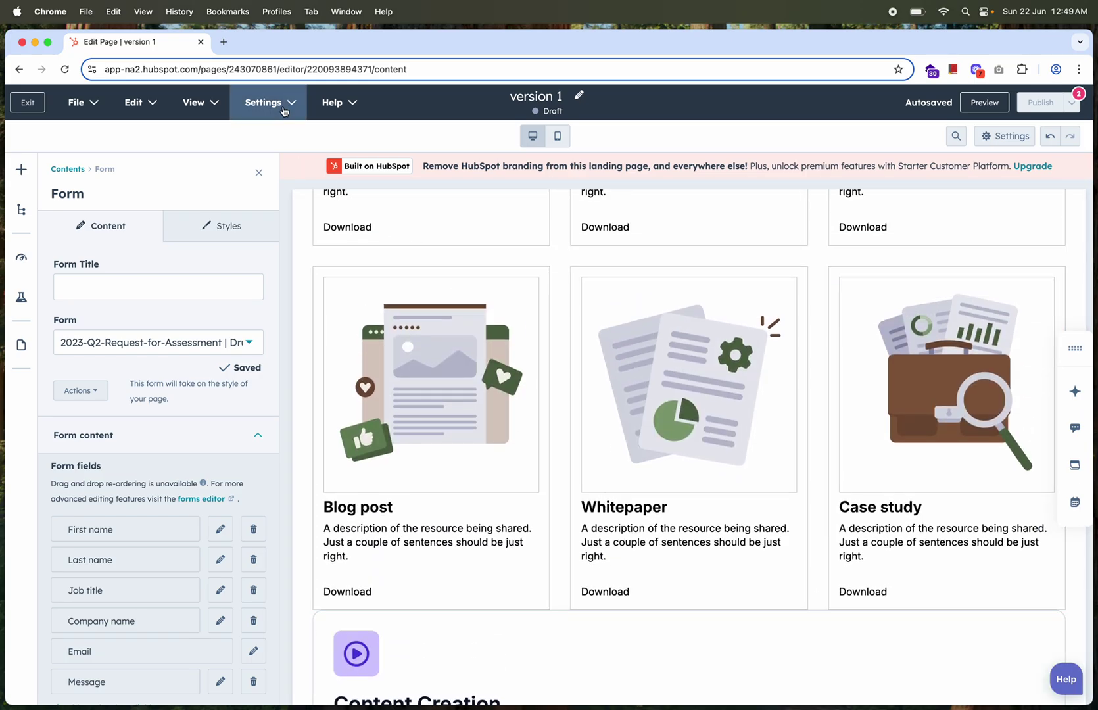
Step: Open the general page settings and set the page title to "version 1 live page"
{"action": "left_click", "coordinate": [283, 105]}
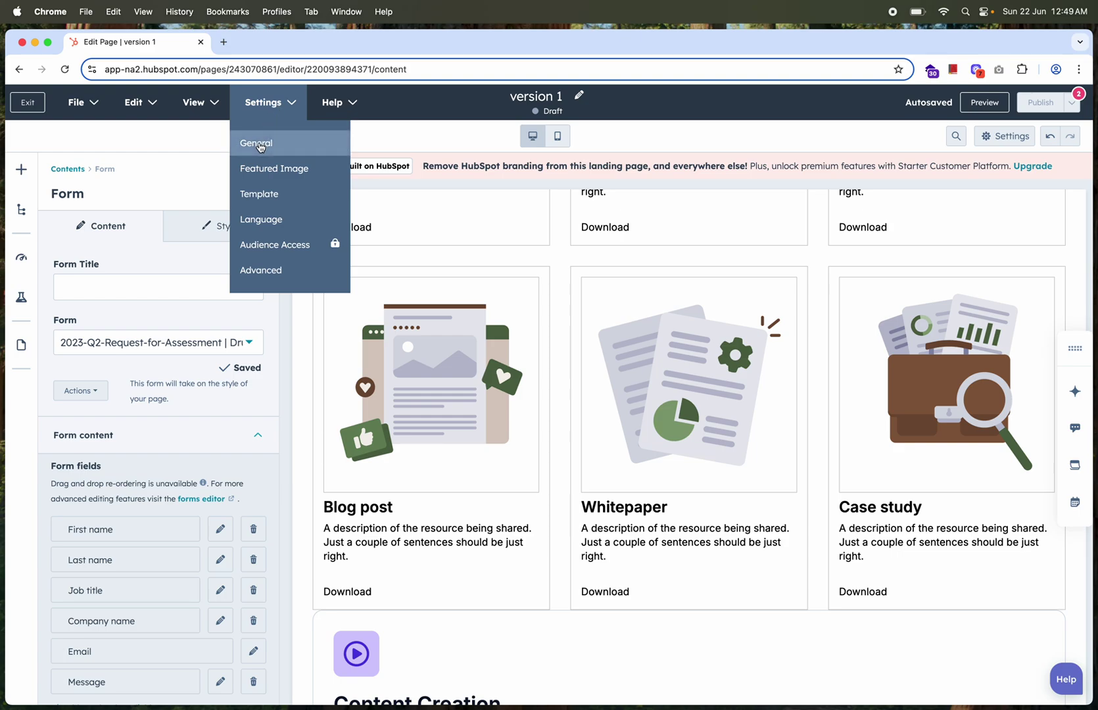
{"action": "left_click", "coordinate": [260, 146]}
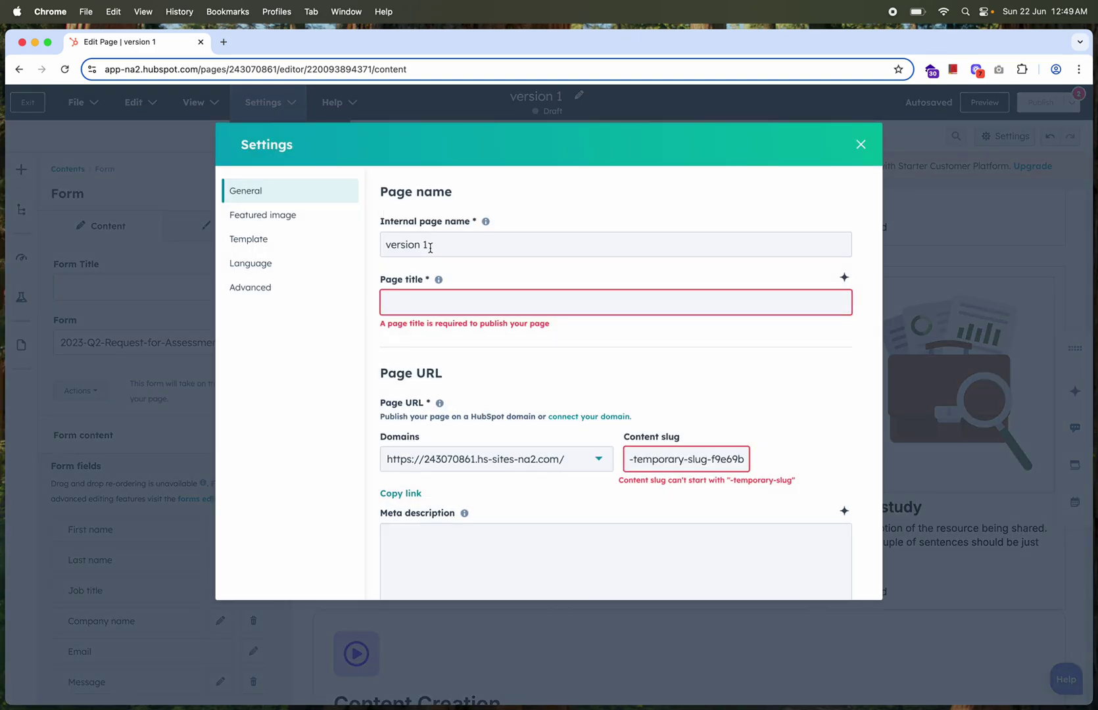
{"action": "left_click", "coordinate": [441, 305]}
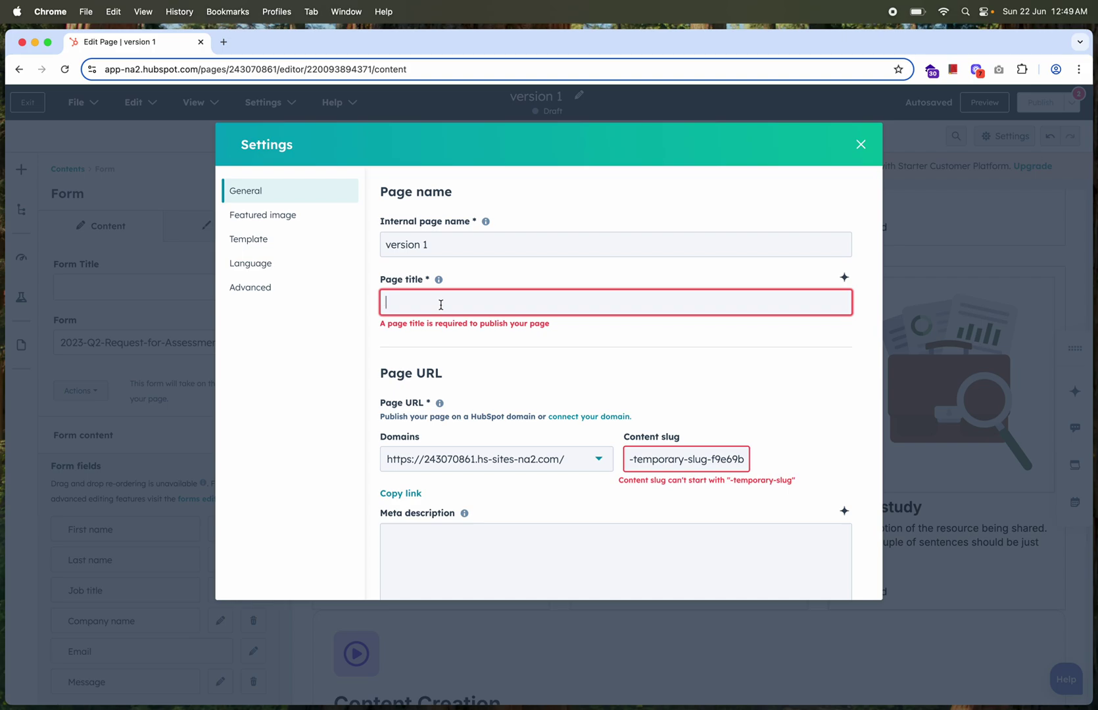
{"action": "type", "text": "version"}
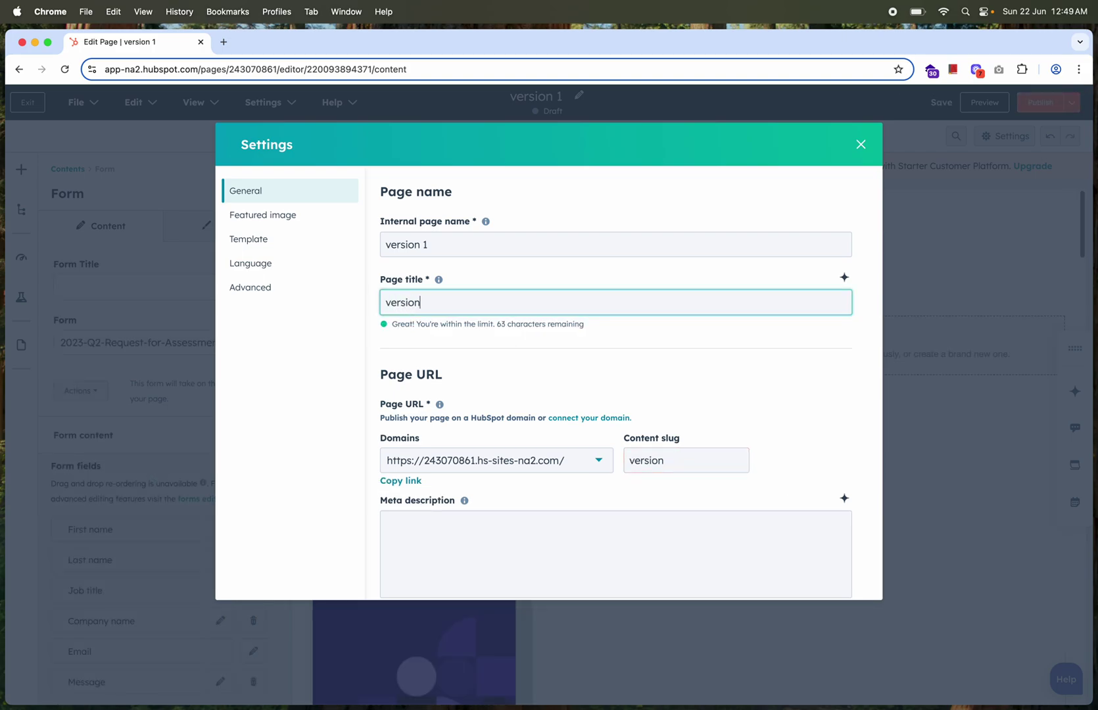
{"action": "type", "text": " 1 "}
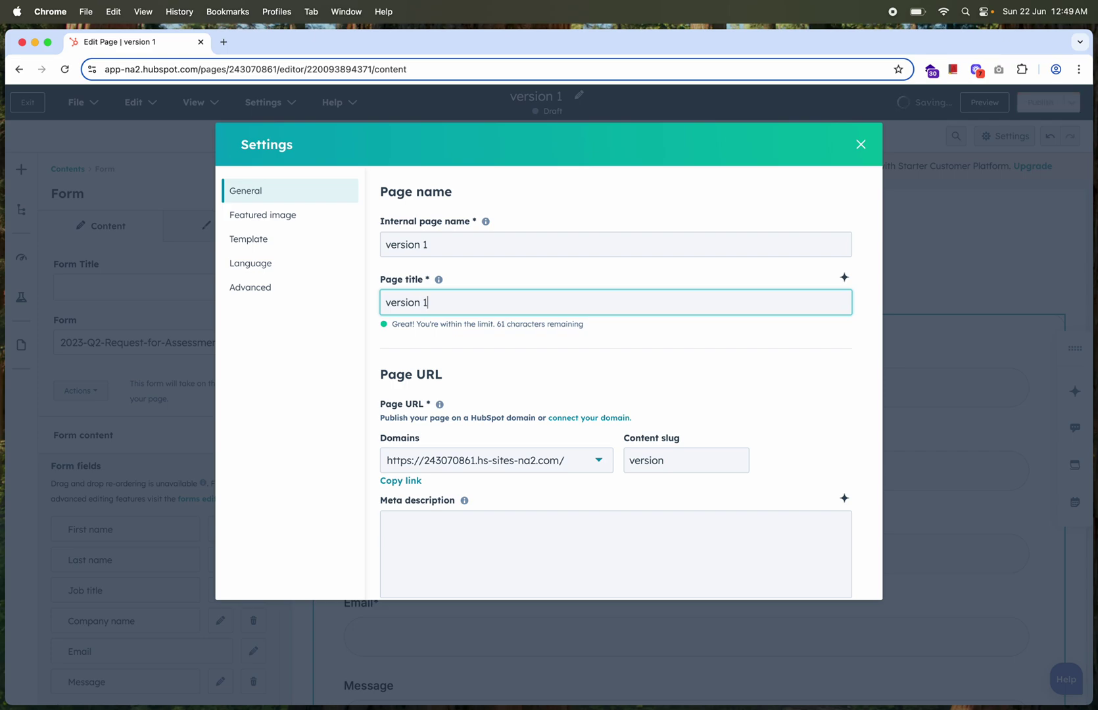
{"action": "type", "text": "live page"}
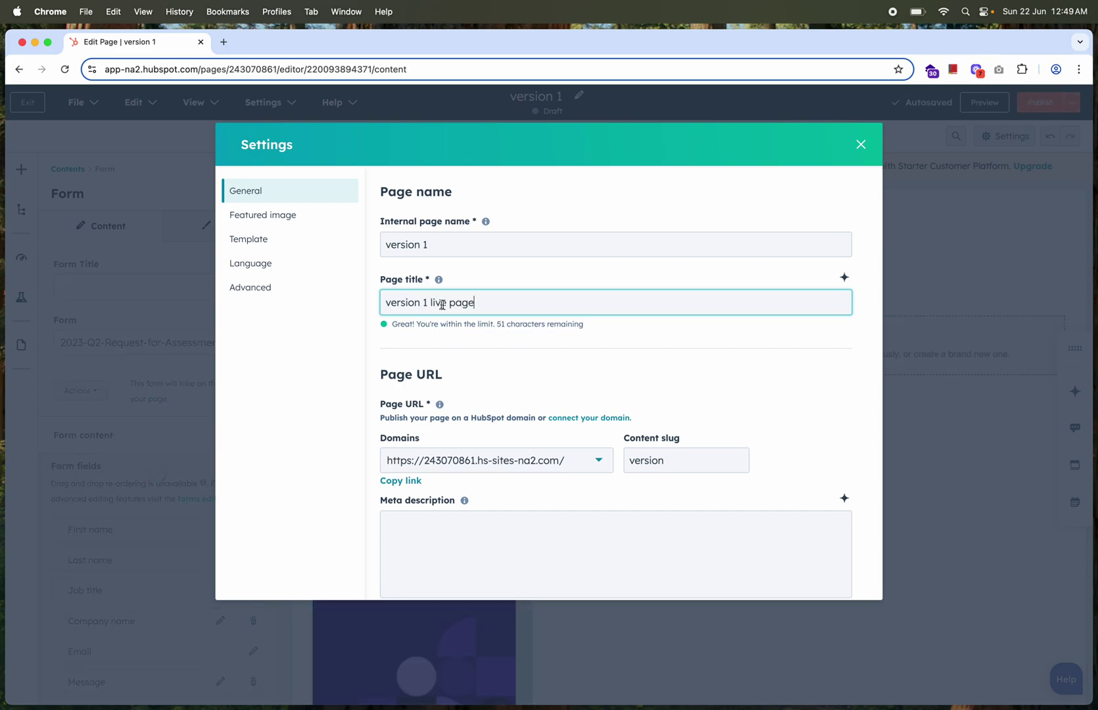
Step: Review the page URL, meta description and campaign settings, and enable the featured image
{"action": "scroll", "coordinate": [555, 405], "scroll_direction": "down", "scroll_amount": 2}
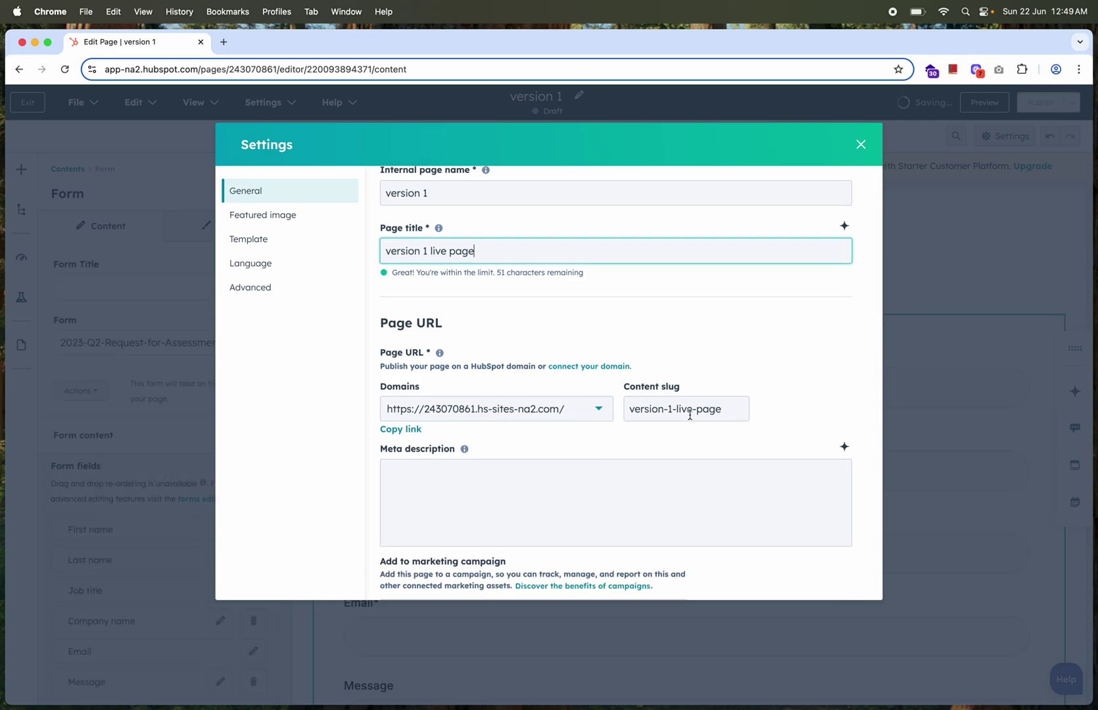
{"action": "scroll", "coordinate": [596, 436], "scroll_direction": "down", "scroll_amount": 1}
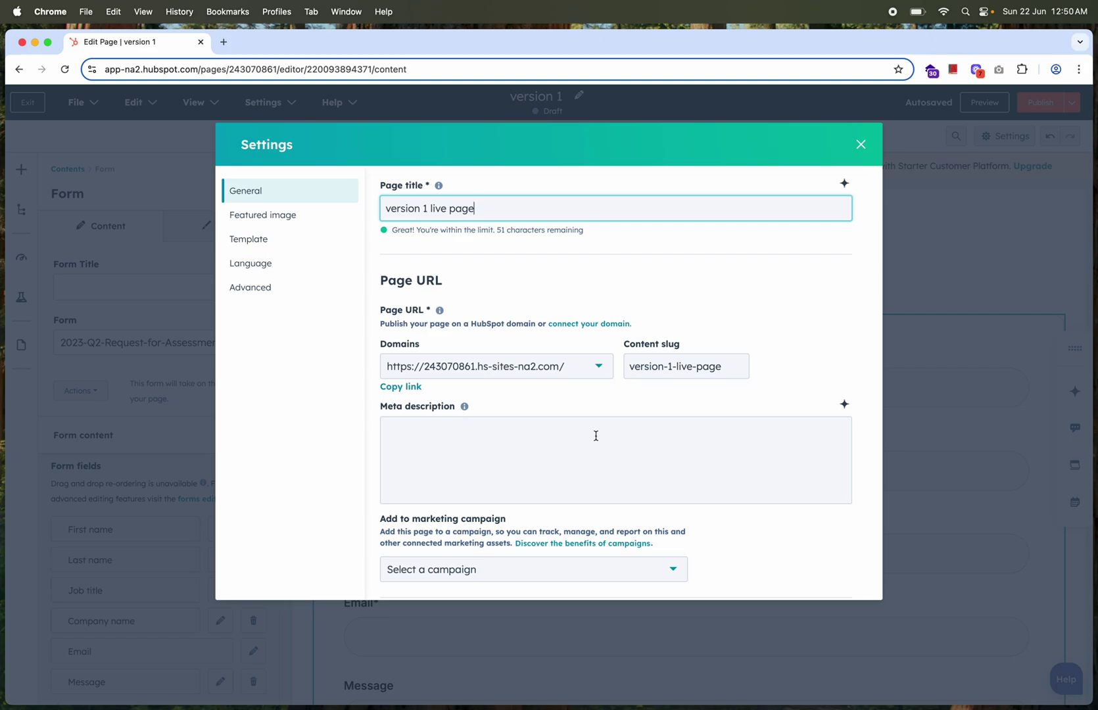
{"action": "scroll", "coordinate": [596, 436], "scroll_direction": "down", "scroll_amount": 4}
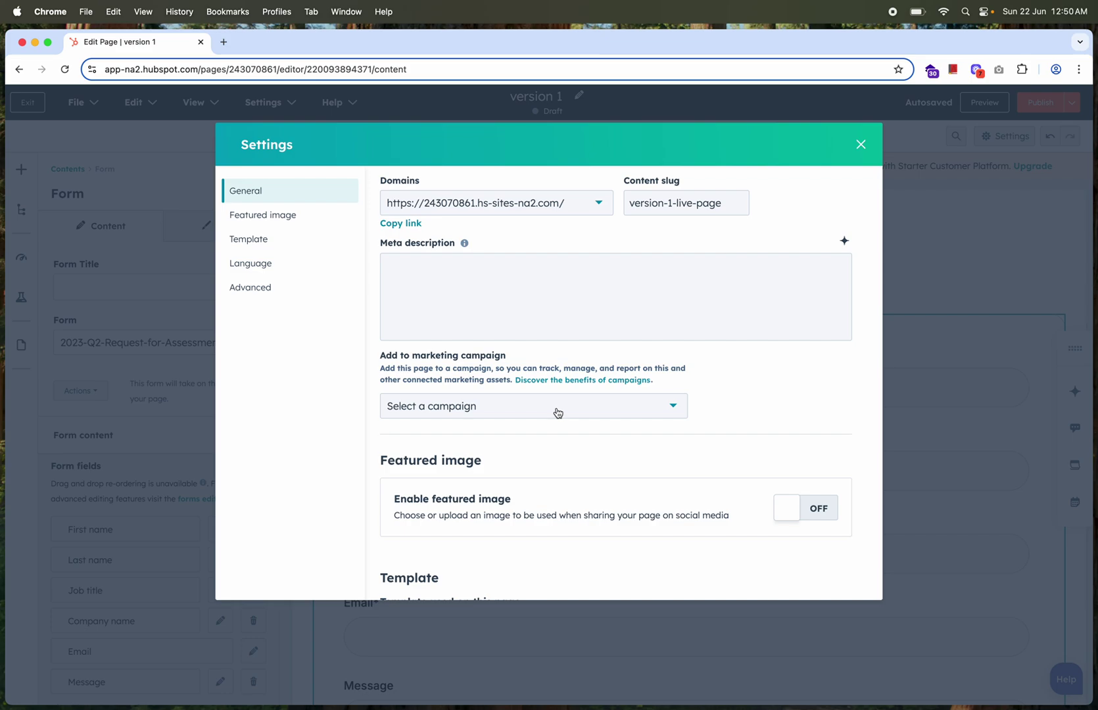
{"action": "scroll", "coordinate": [558, 412], "scroll_direction": "down", "scroll_amount": 4}
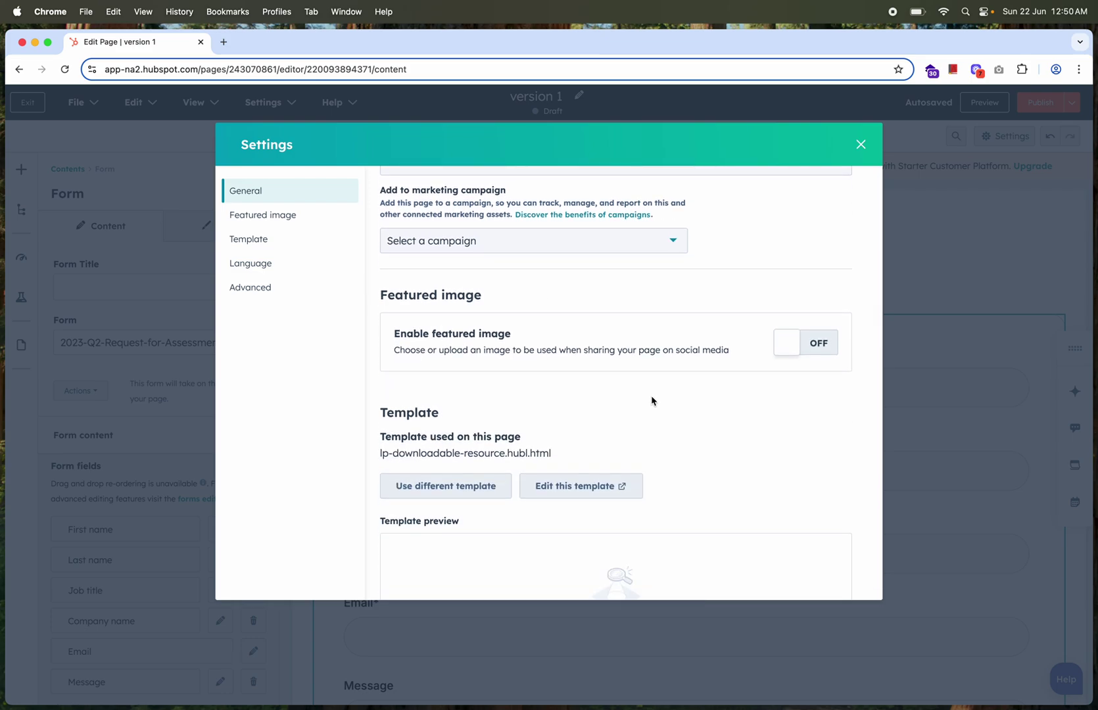
{"action": "left_click", "coordinate": [823, 344]}
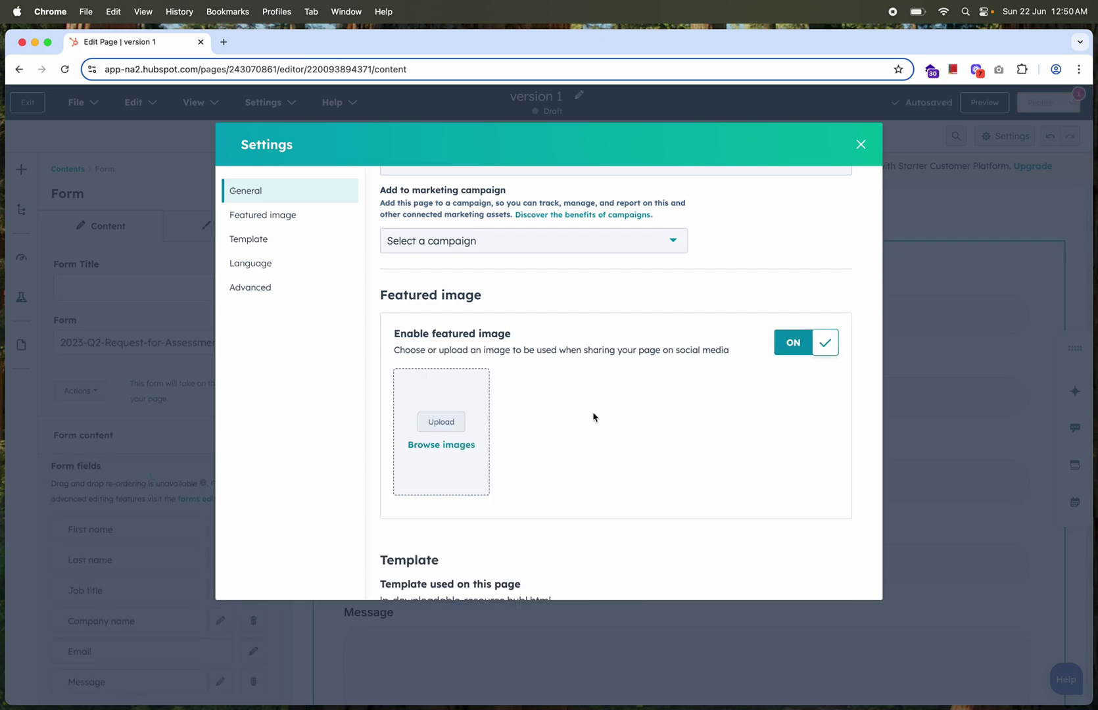
Step: Review the template, page language, code snippet and canonical URL settings, and close the page settings
{"action": "scroll", "coordinate": [593, 417], "scroll_direction": "down", "scroll_amount": 5}
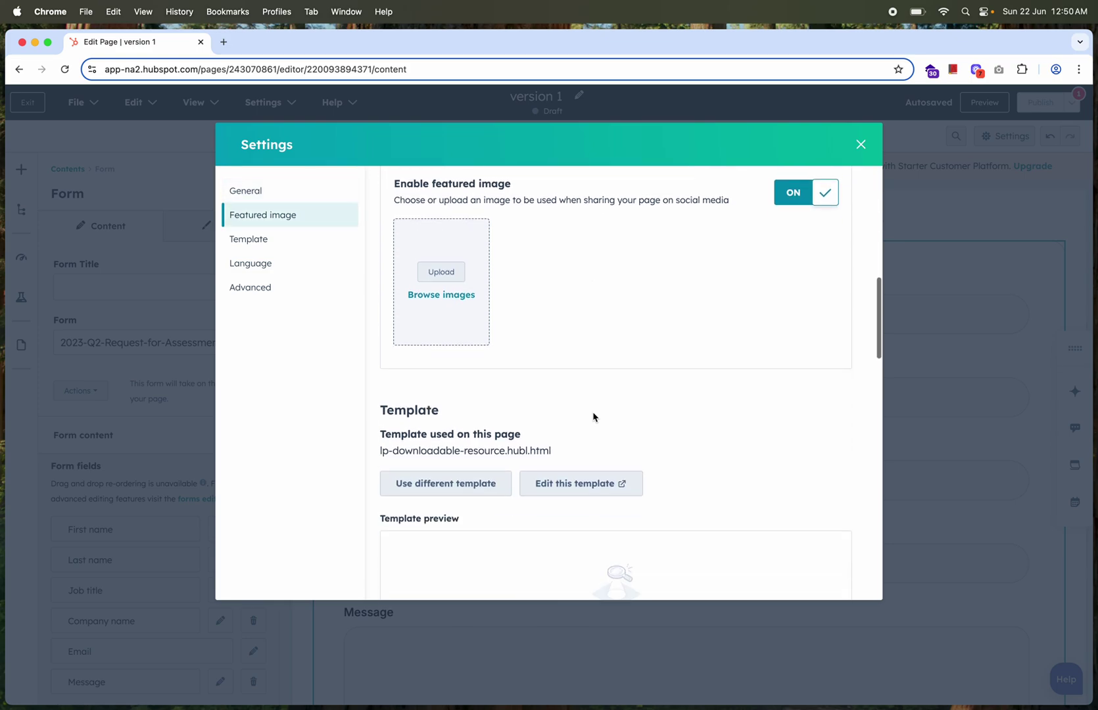
{"action": "scroll", "coordinate": [593, 417], "scroll_direction": "down", "scroll_amount": 8}
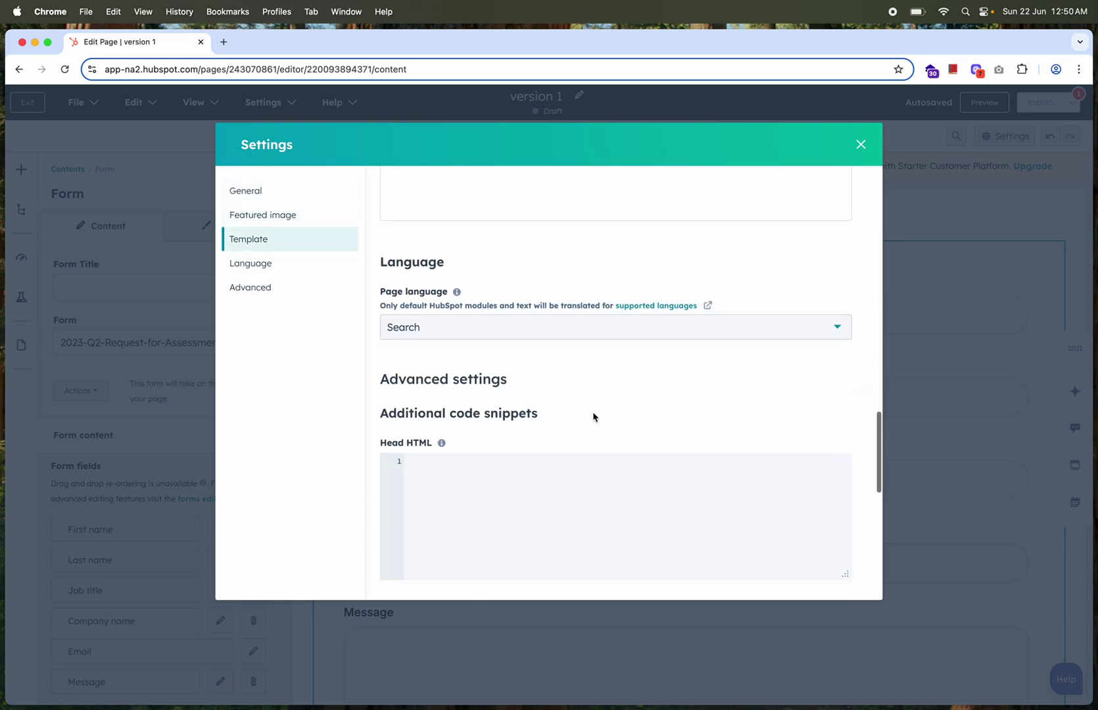
{"action": "left_click", "coordinate": [587, 327]}
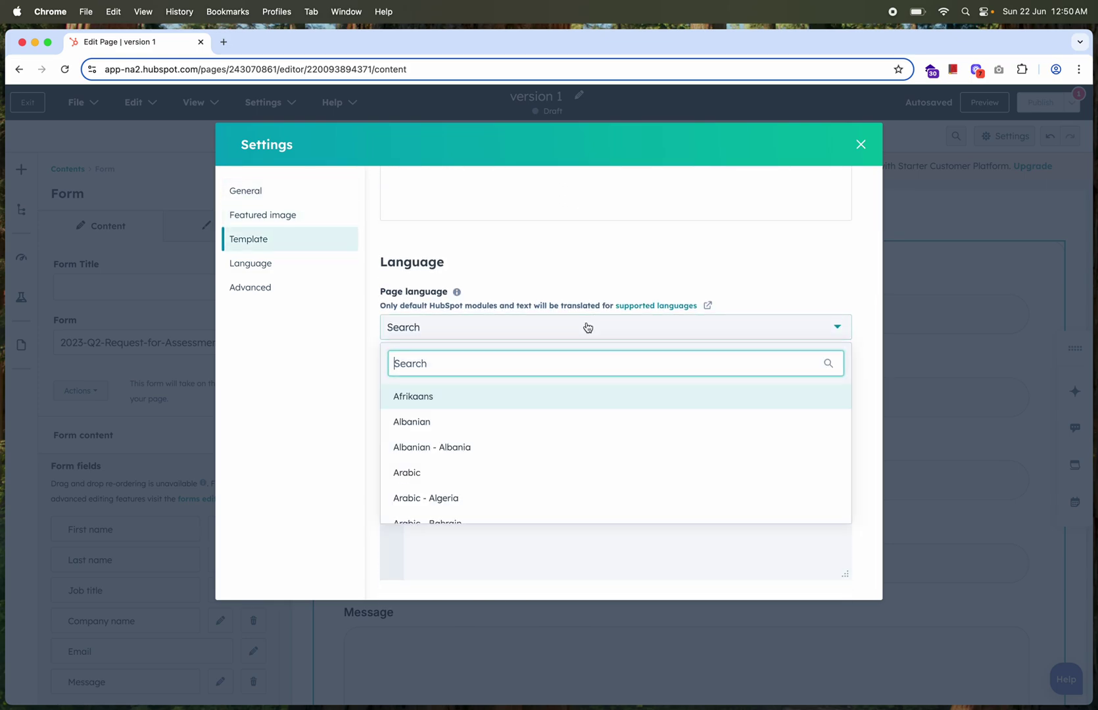
{"action": "left_click", "coordinate": [587, 274]}
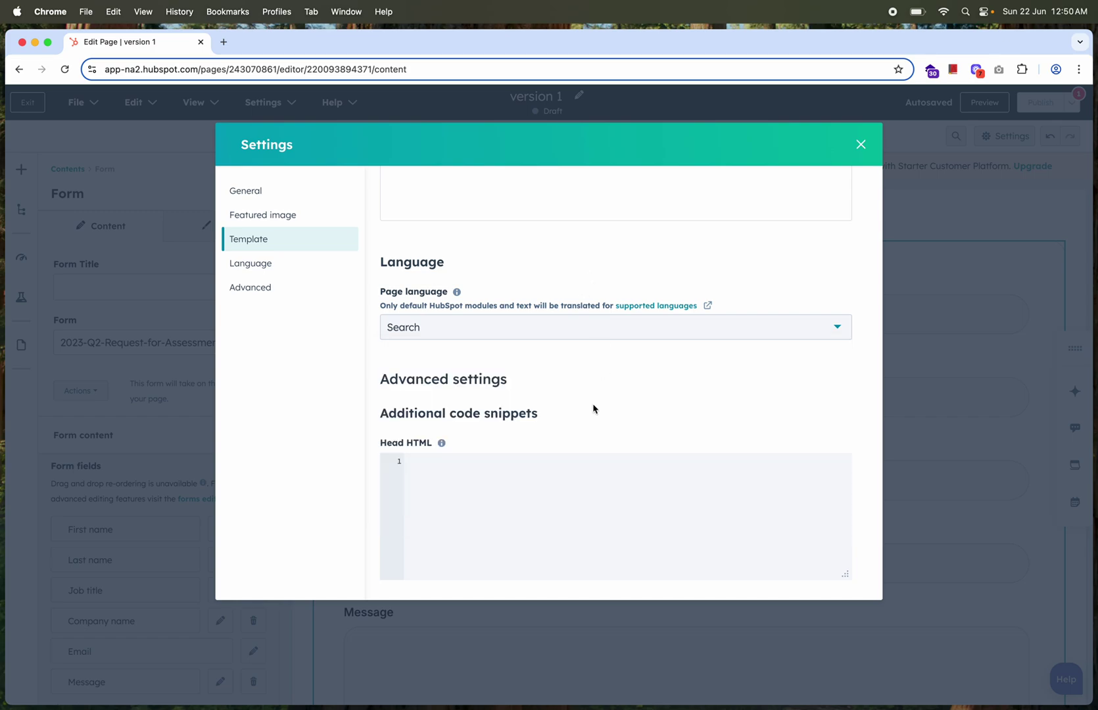
{"action": "scroll", "coordinate": [593, 409], "scroll_direction": "down", "scroll_amount": 2}
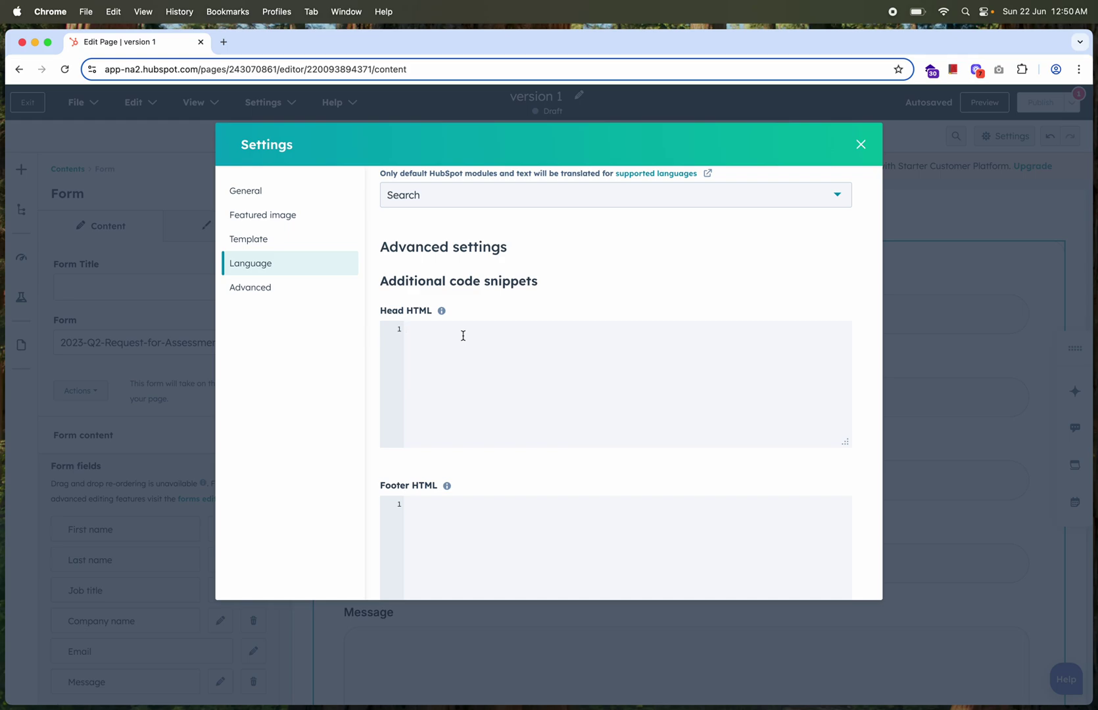
{"action": "scroll", "coordinate": [521, 380], "scroll_direction": "down", "scroll_amount": 5}
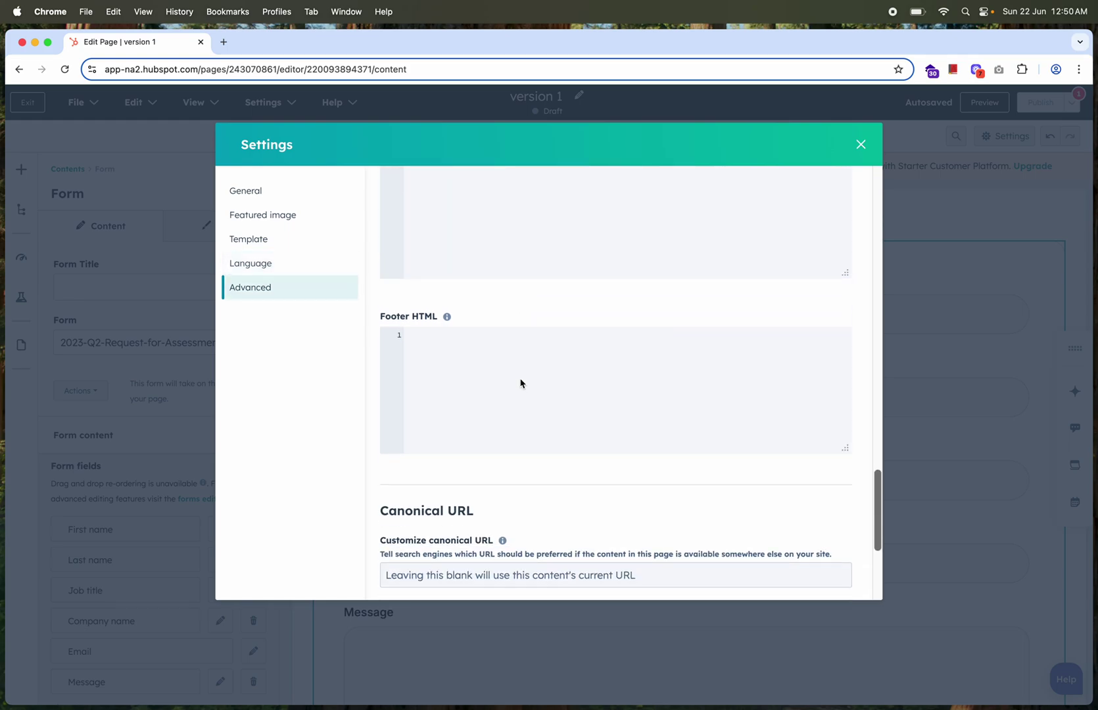
{"action": "scroll", "coordinate": [520, 383], "scroll_direction": "up", "scroll_amount": 10}
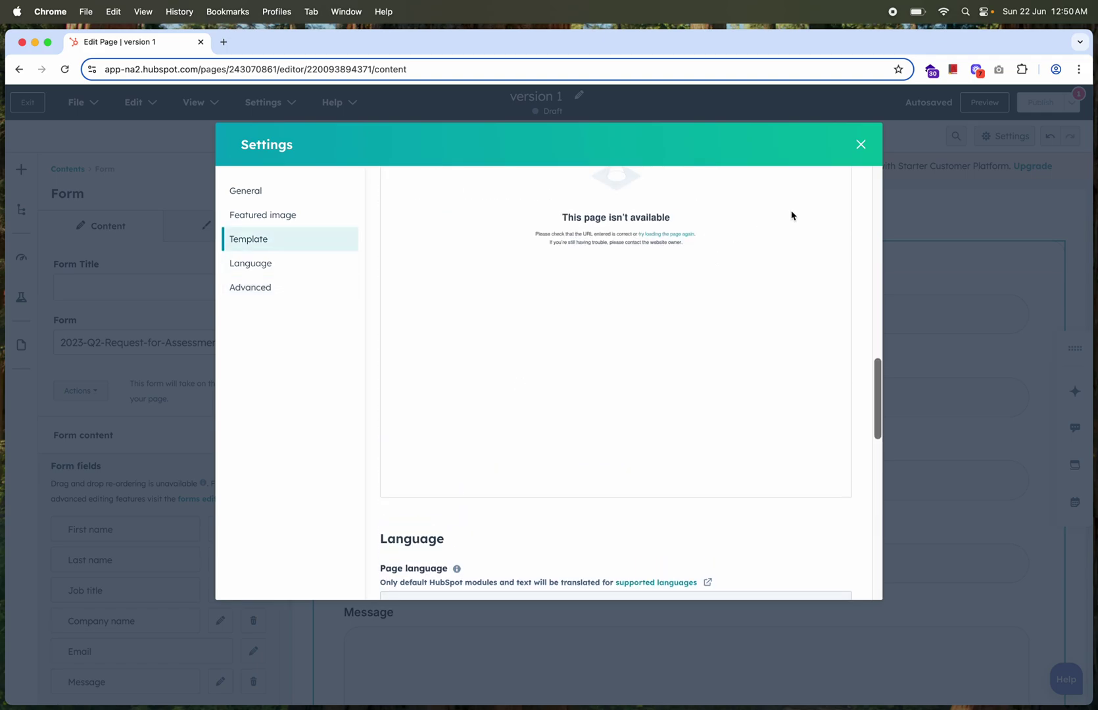
{"action": "left_click", "coordinate": [860, 145]}
Step: Try to supply the required featured image from the desktop or the stored files, and try to publish the page
{"action": "mouse_move", "coordinate": [1041, 107]}
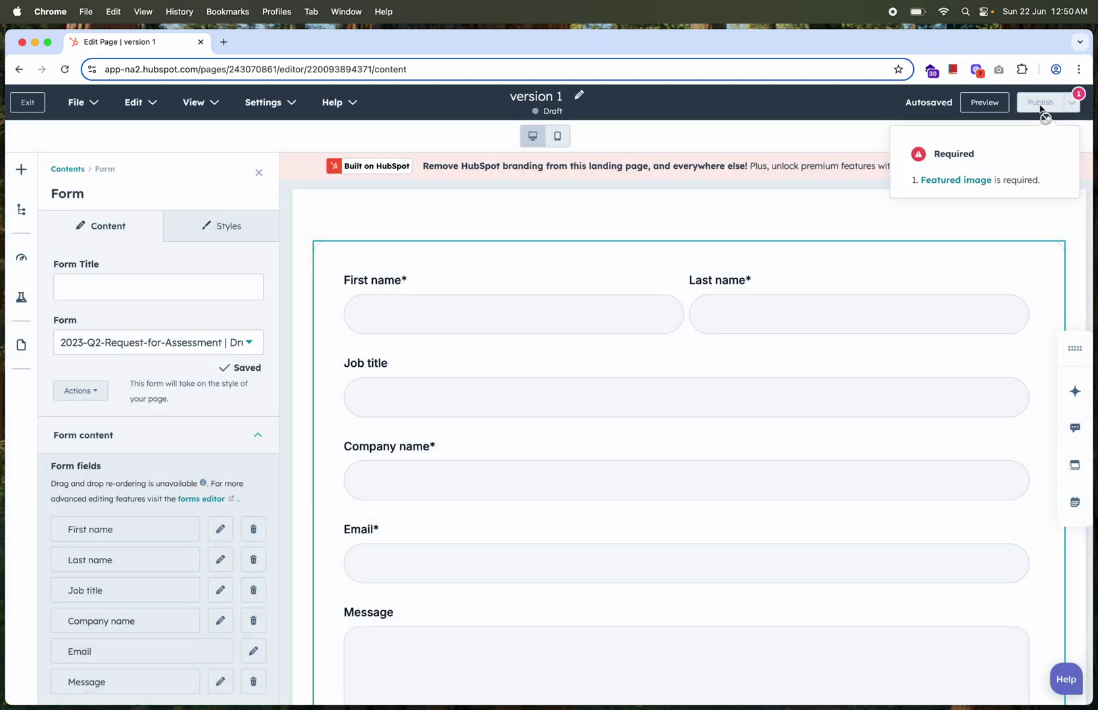
{"action": "left_click", "coordinate": [969, 183]}
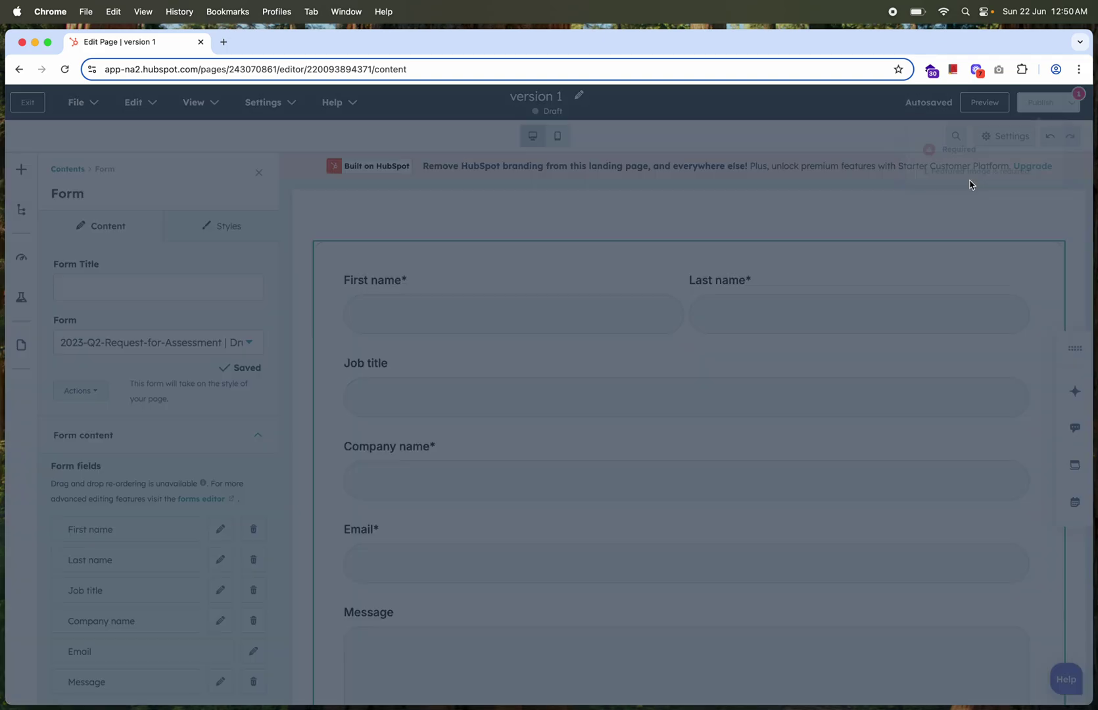
{"action": "left_click", "coordinate": [441, 344]}
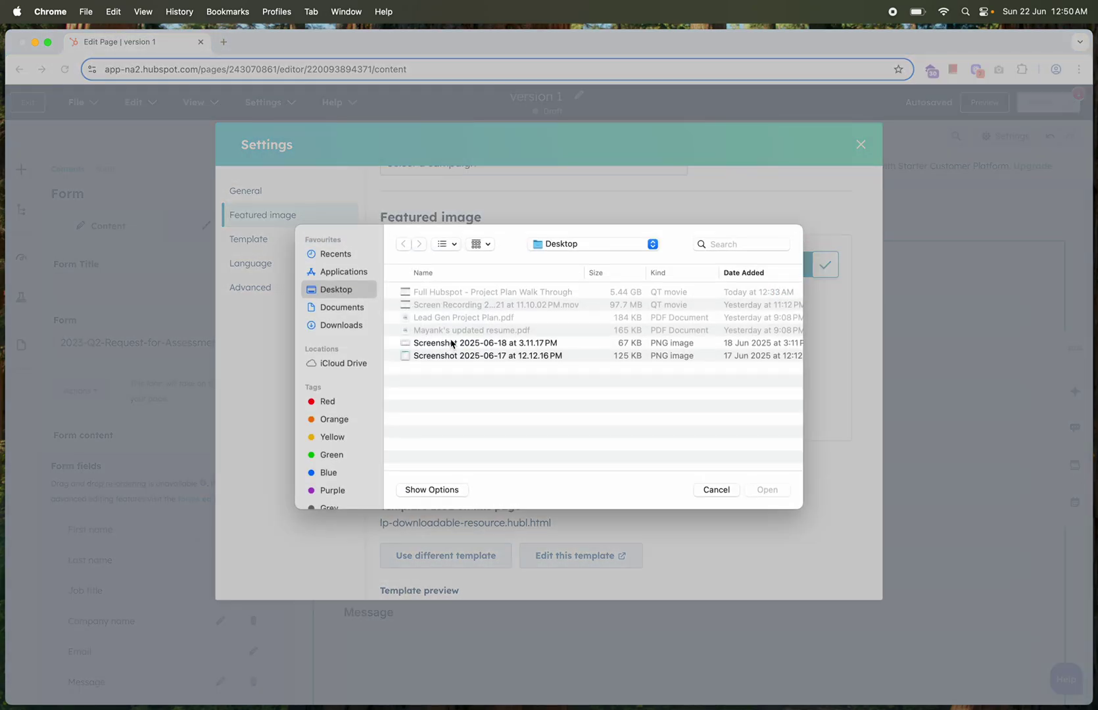
{"action": "left_click", "coordinate": [716, 490]}
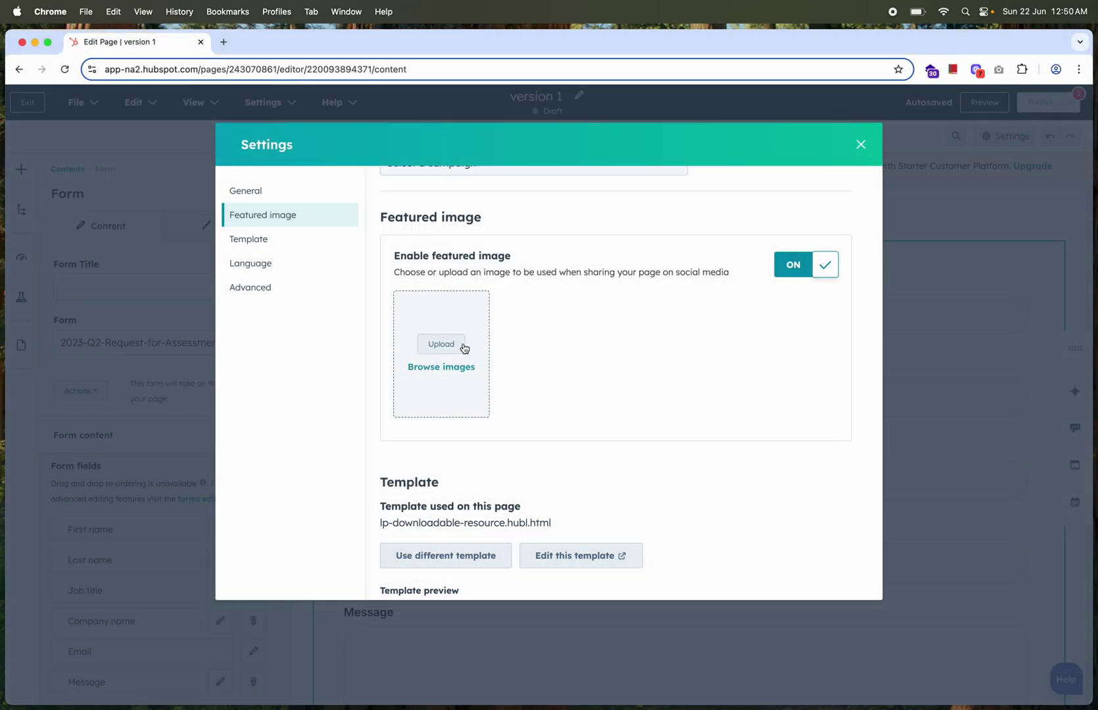
{"action": "left_click", "coordinate": [441, 369]}
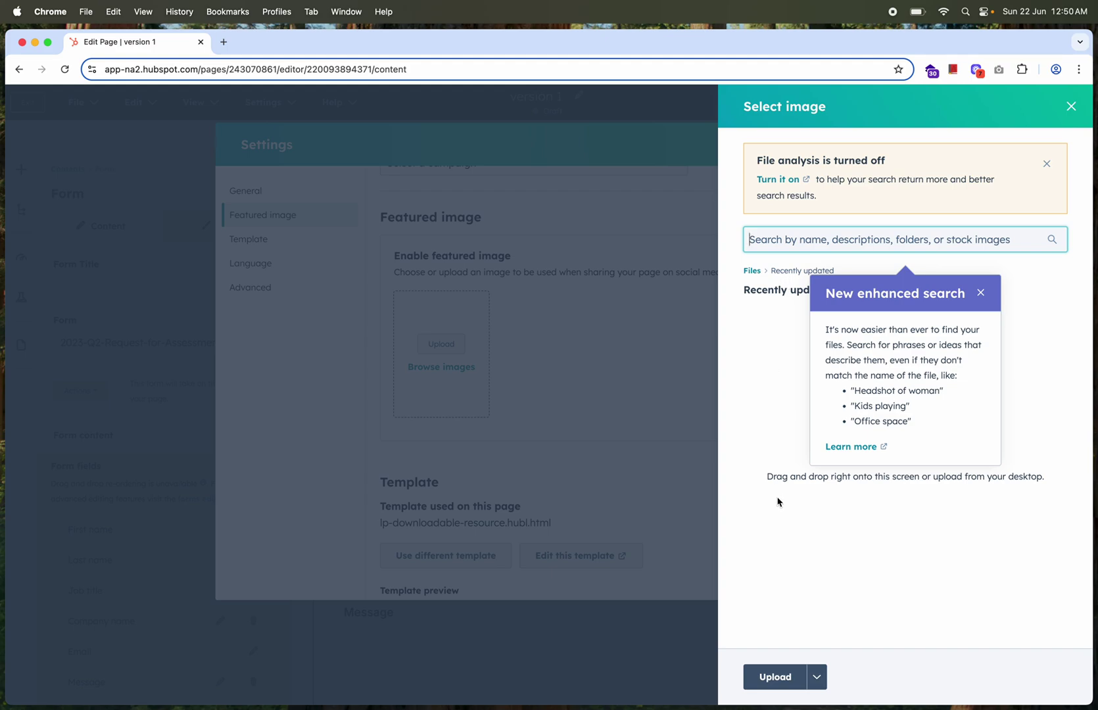
{"action": "left_click", "coordinate": [981, 293]}
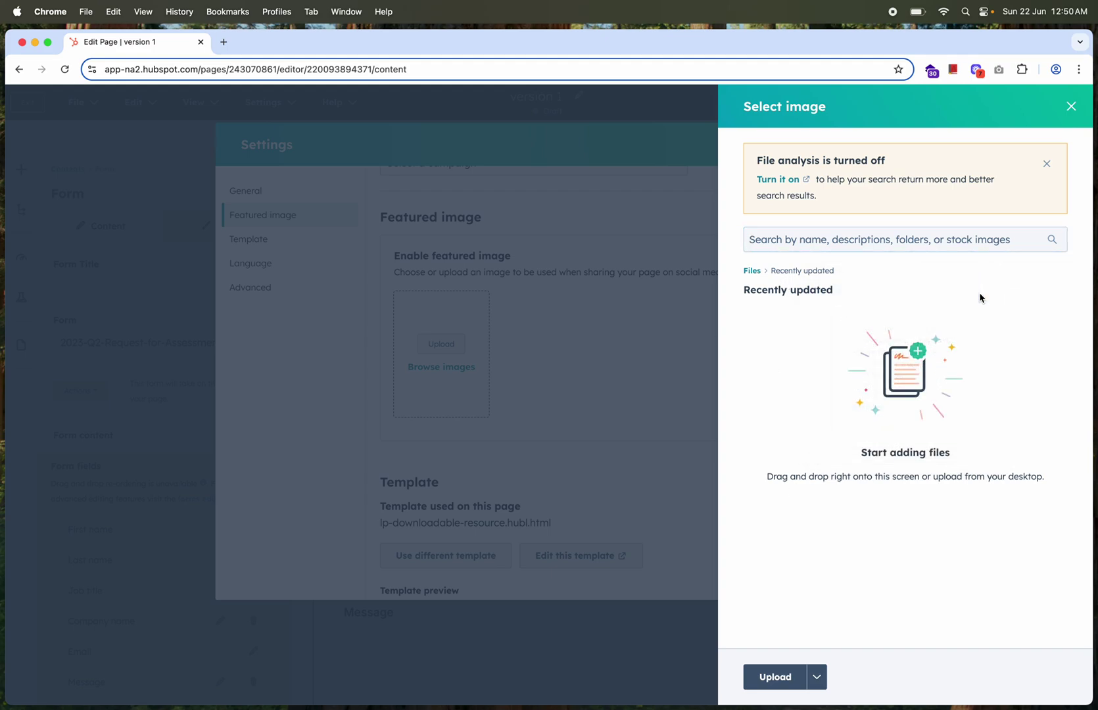
{"action": "left_click", "coordinate": [751, 271]}
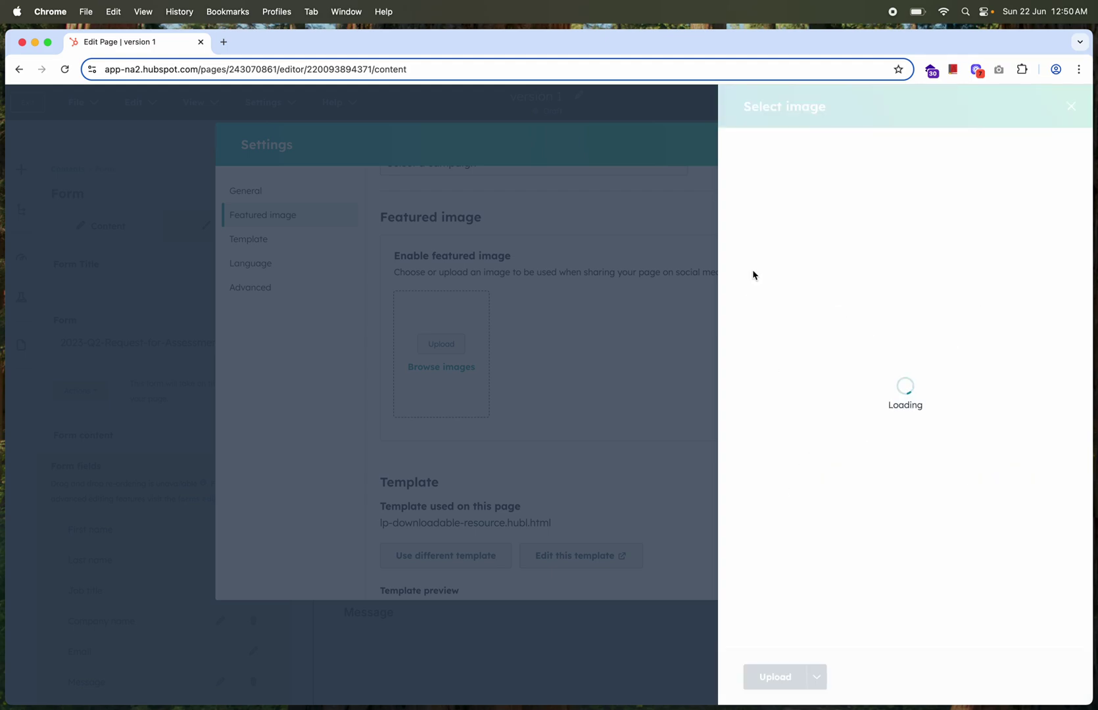
{"action": "left_click", "coordinate": [1071, 106]}
{"action": "left_click", "coordinate": [861, 144]}
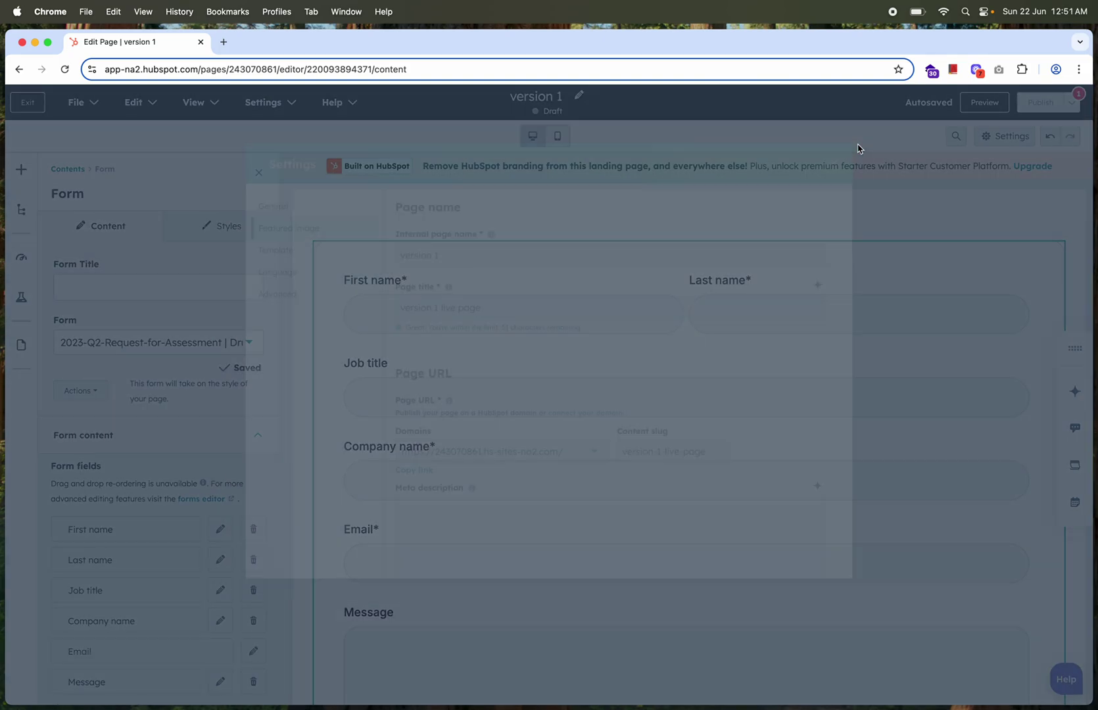
{"action": "left_click", "coordinate": [1039, 104]}
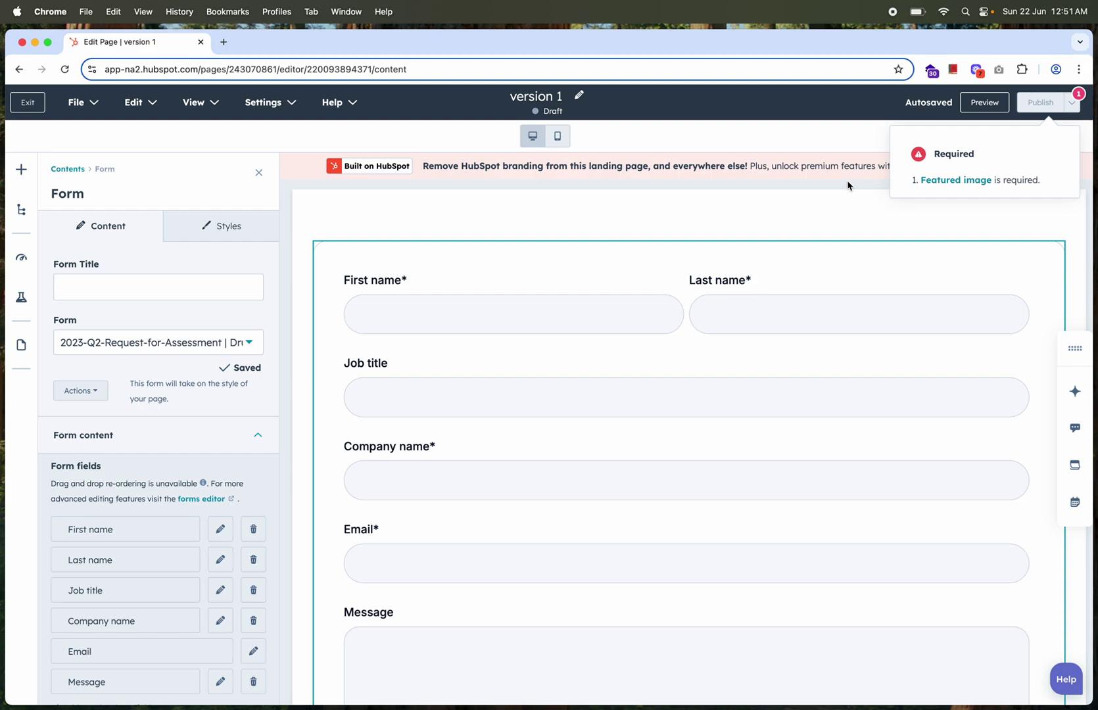
Step: Preview the landing page in a new browser tab and review its form, resource heading and content cards
{"action": "left_click", "coordinate": [989, 106]}
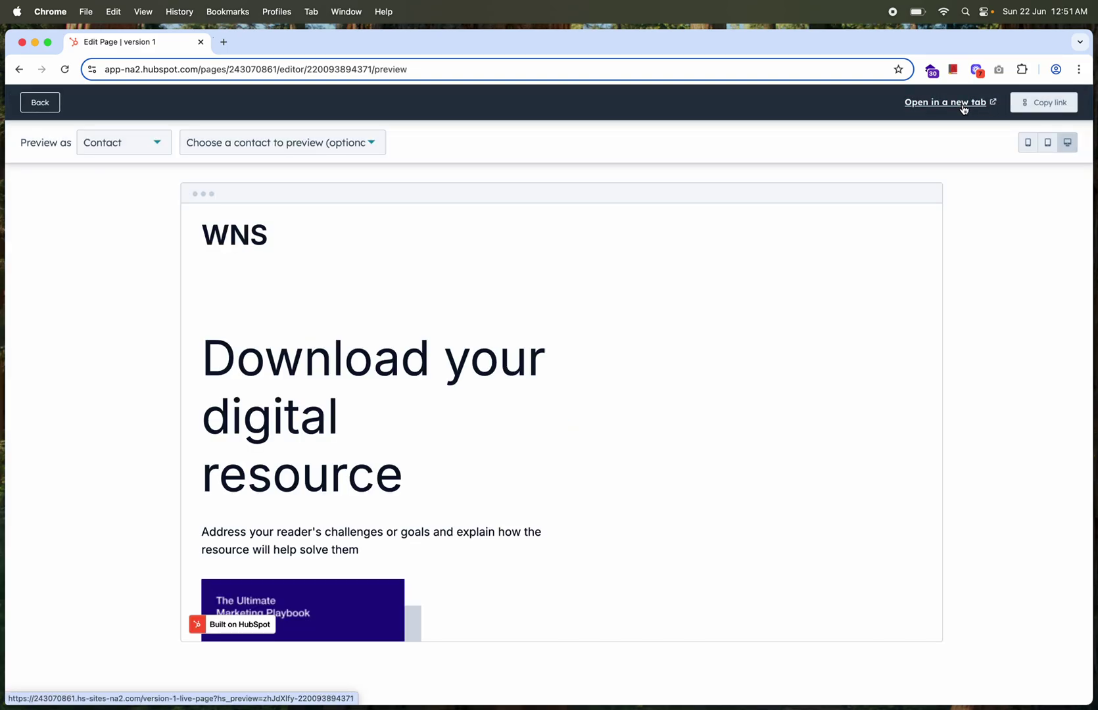
{"action": "left_click", "coordinate": [961, 105]}
{"action": "left_click", "coordinate": [288, 43]}
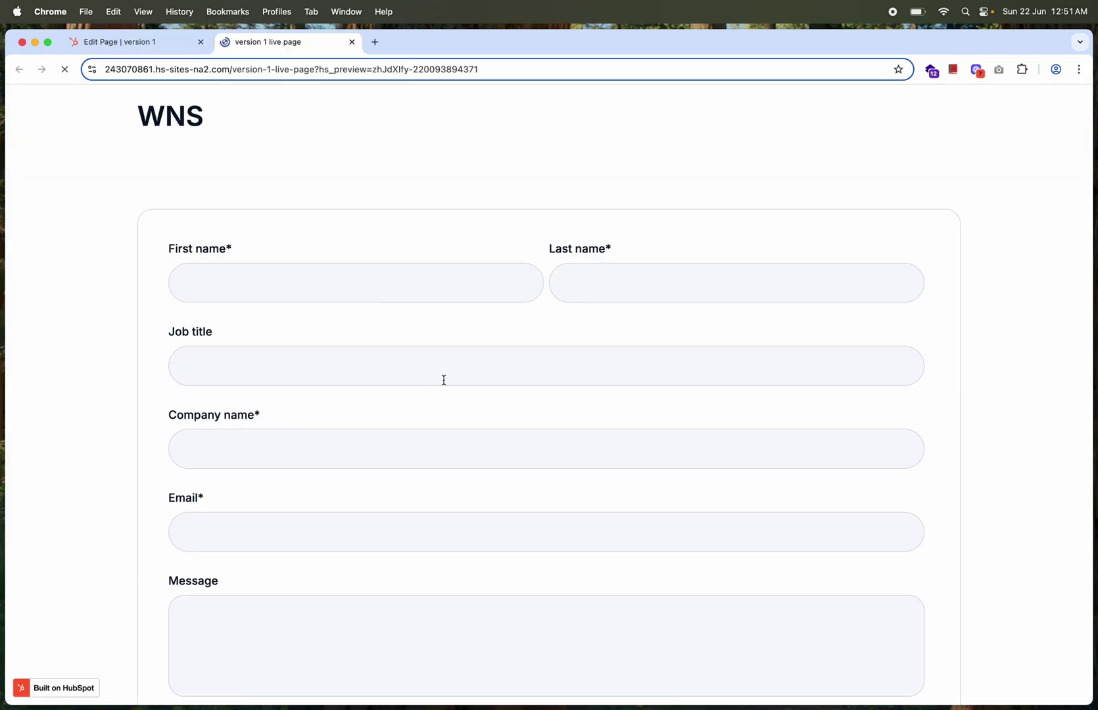
{"action": "scroll", "coordinate": [444, 380], "scroll_direction": "down", "scroll_amount": 5}
{"action": "scroll", "coordinate": [444, 380], "scroll_direction": "down", "scroll_amount": 15}
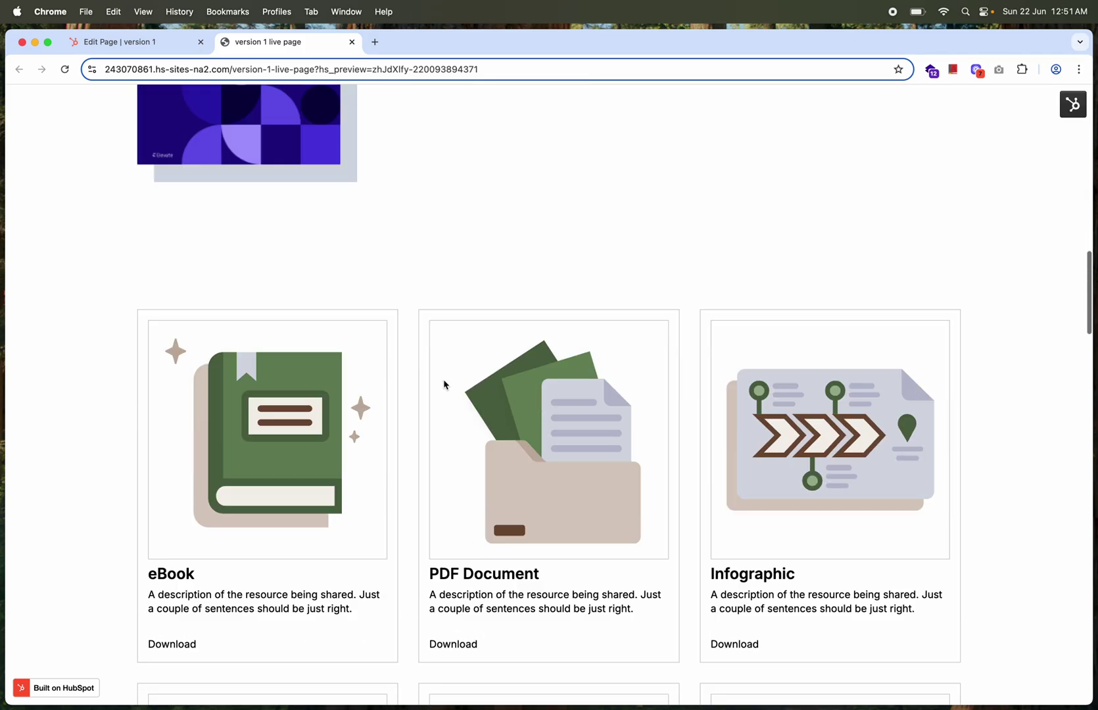
{"action": "scroll", "coordinate": [444, 384], "scroll_direction": "up", "scroll_amount": 8}
{"action": "scroll", "coordinate": [306, 410], "scroll_direction": "up", "scroll_amount": 10}
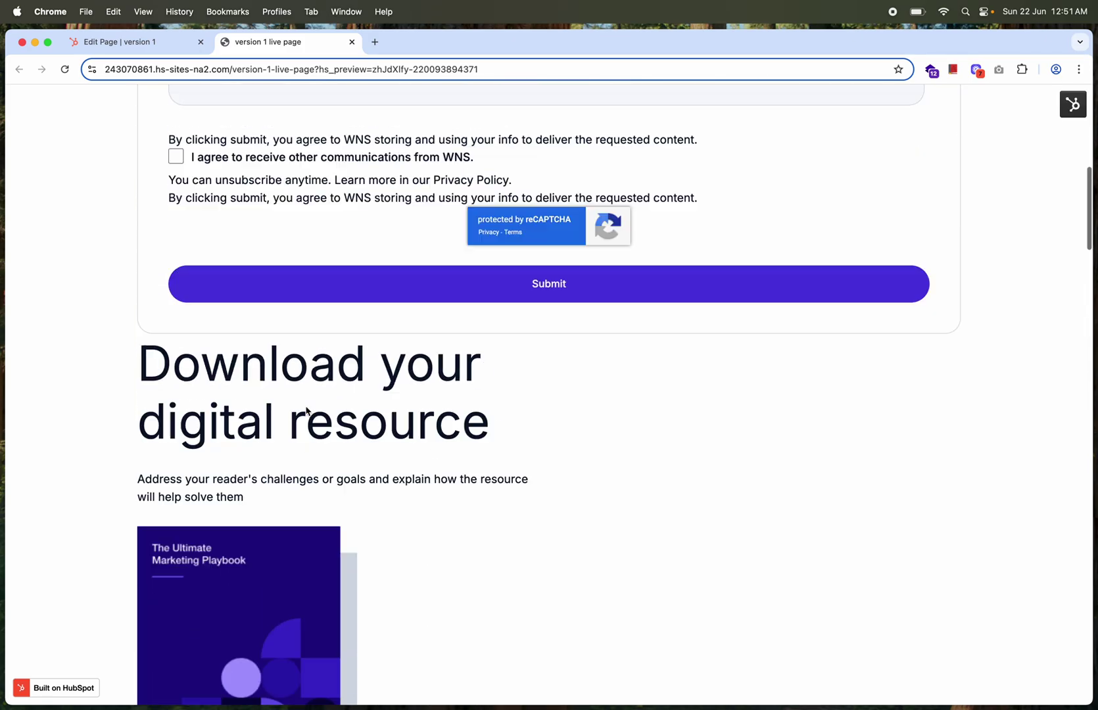
Step: Examine the rest of the live preview, including the resource image, testimonial slider, free trial banner and page address
{"action": "scroll", "coordinate": [383, 370], "scroll_direction": "down", "scroll_amount": 15}
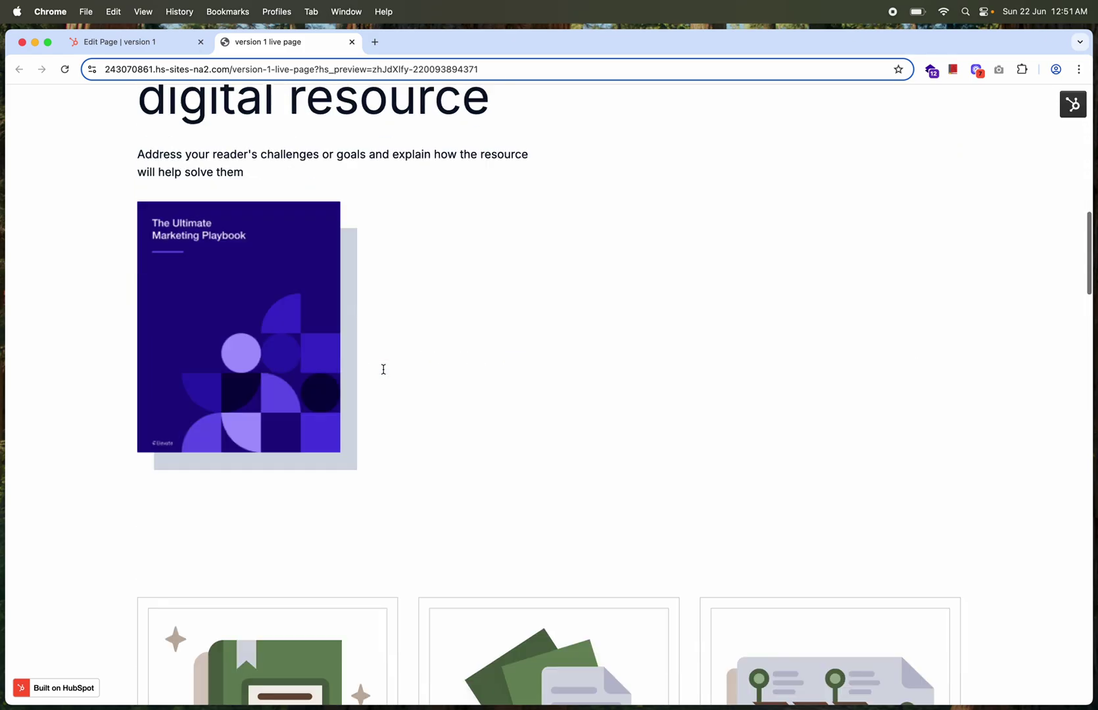
{"action": "scroll", "coordinate": [383, 374], "scroll_direction": "down", "scroll_amount": 10}
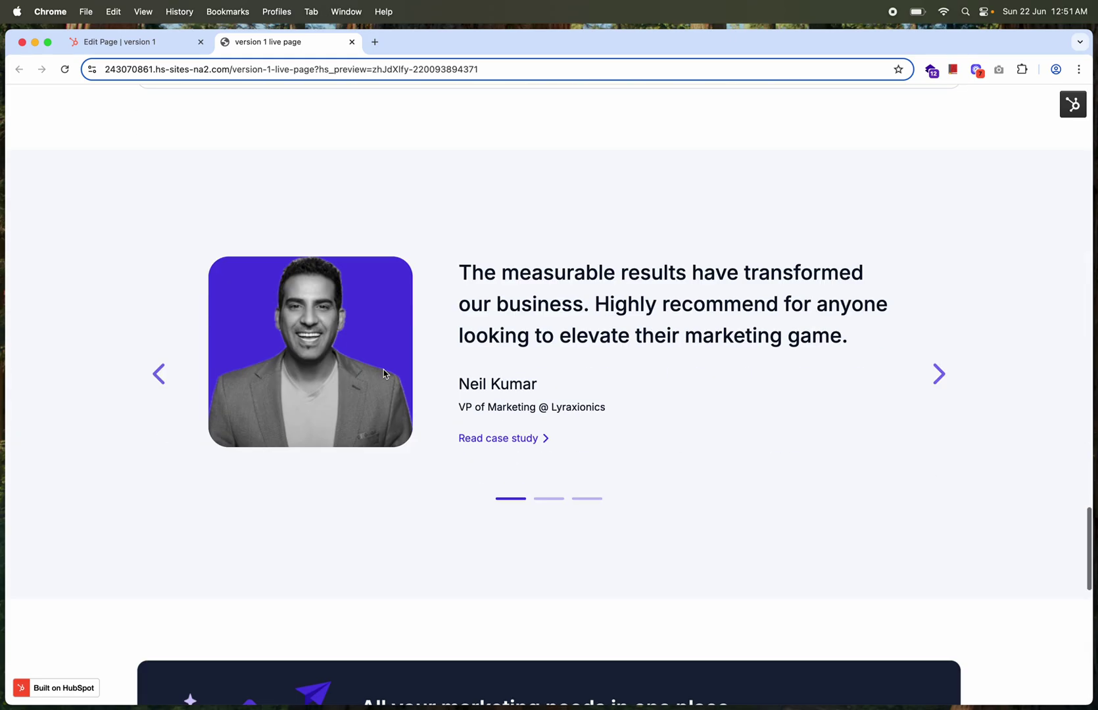
{"action": "scroll", "coordinate": [375, 199], "scroll_direction": "down", "scroll_amount": 5}
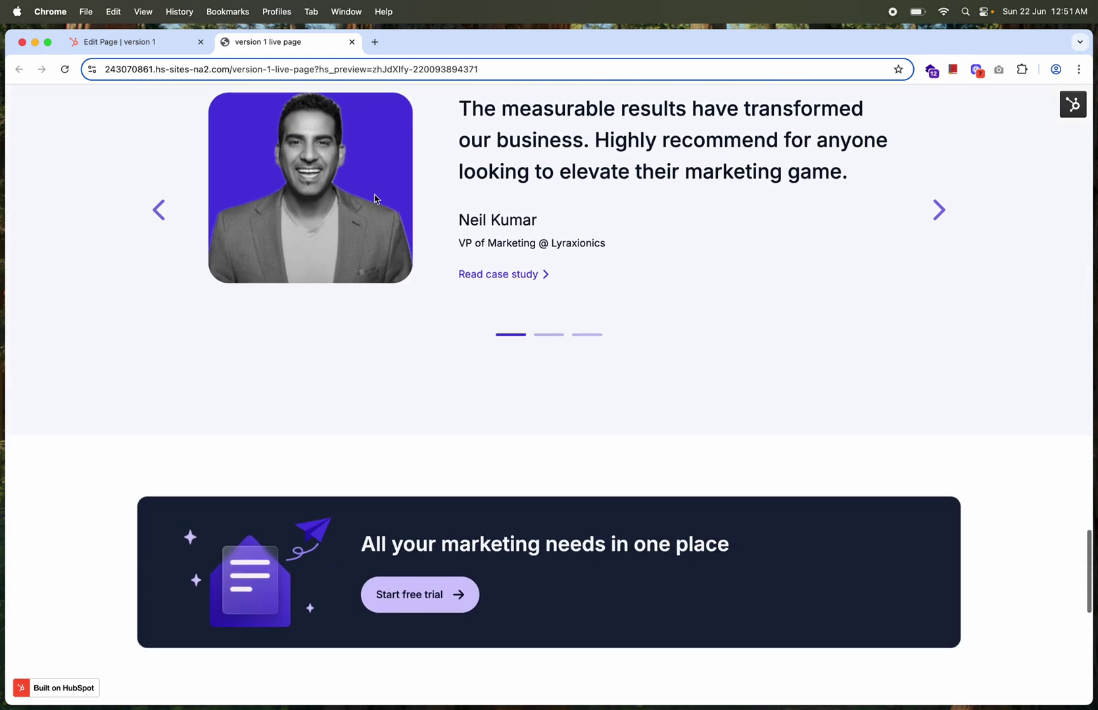
{"action": "left_click", "coordinate": [366, 70]}
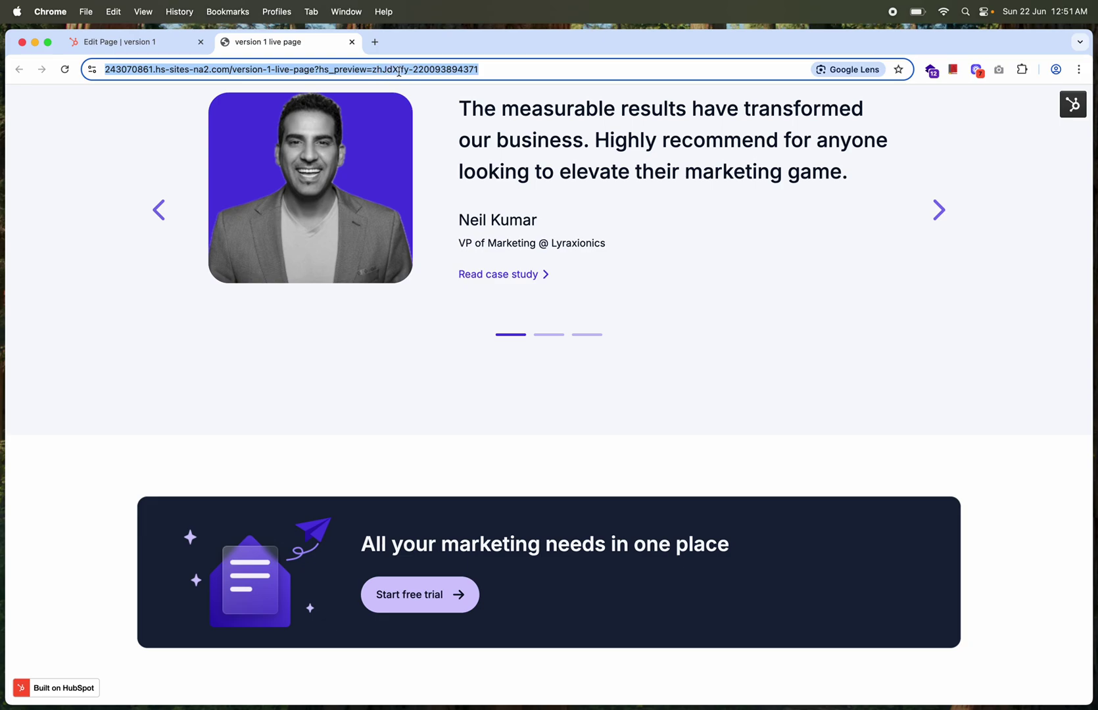
Step: Return to the "version 1" editing page, close its preview and exit the editor to the landing pages list
{"action": "left_click", "coordinate": [171, 45]}
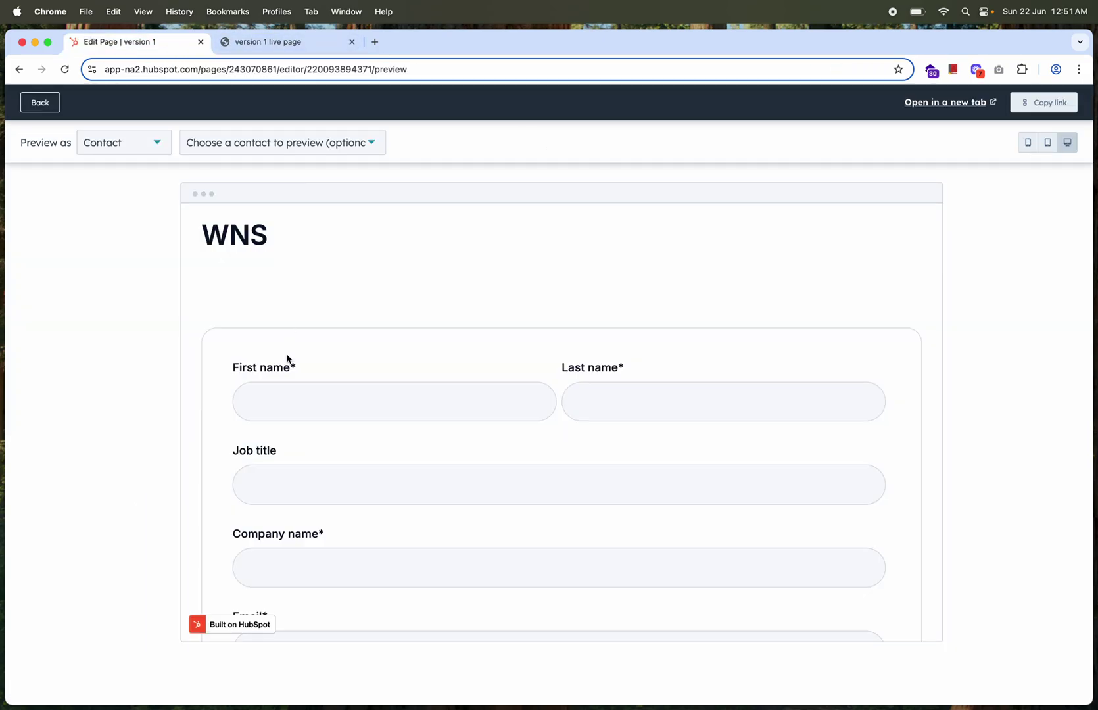
{"action": "left_click", "coordinate": [45, 105]}
{"action": "mouse_move", "coordinate": [1051, 106]}
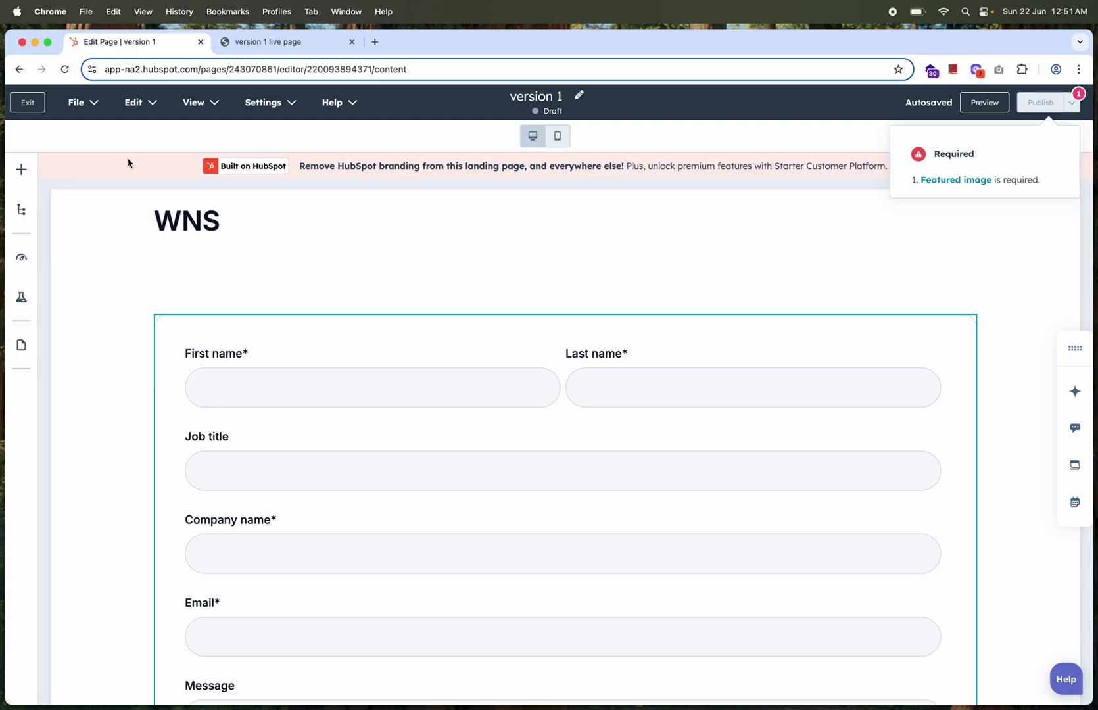
{"action": "left_click", "coordinate": [35, 106]}
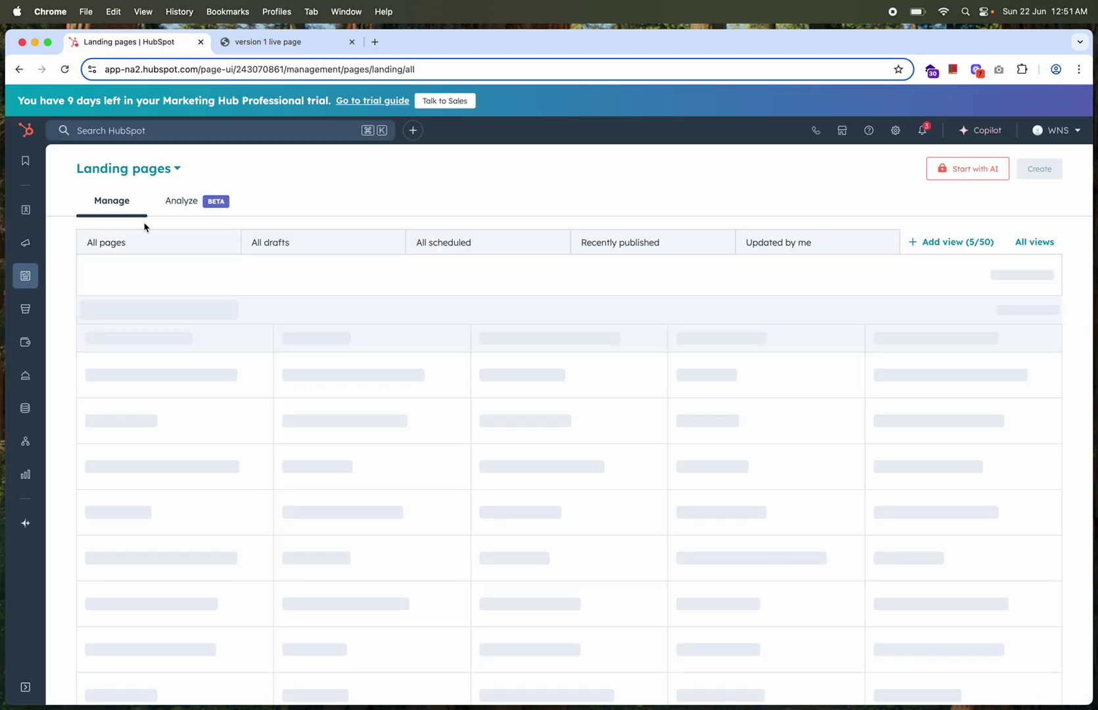
Step: Go to the blog posts and open the draft "Your Blog Post Title Here..." for editing
{"action": "mouse_move", "coordinate": [25, 276]}
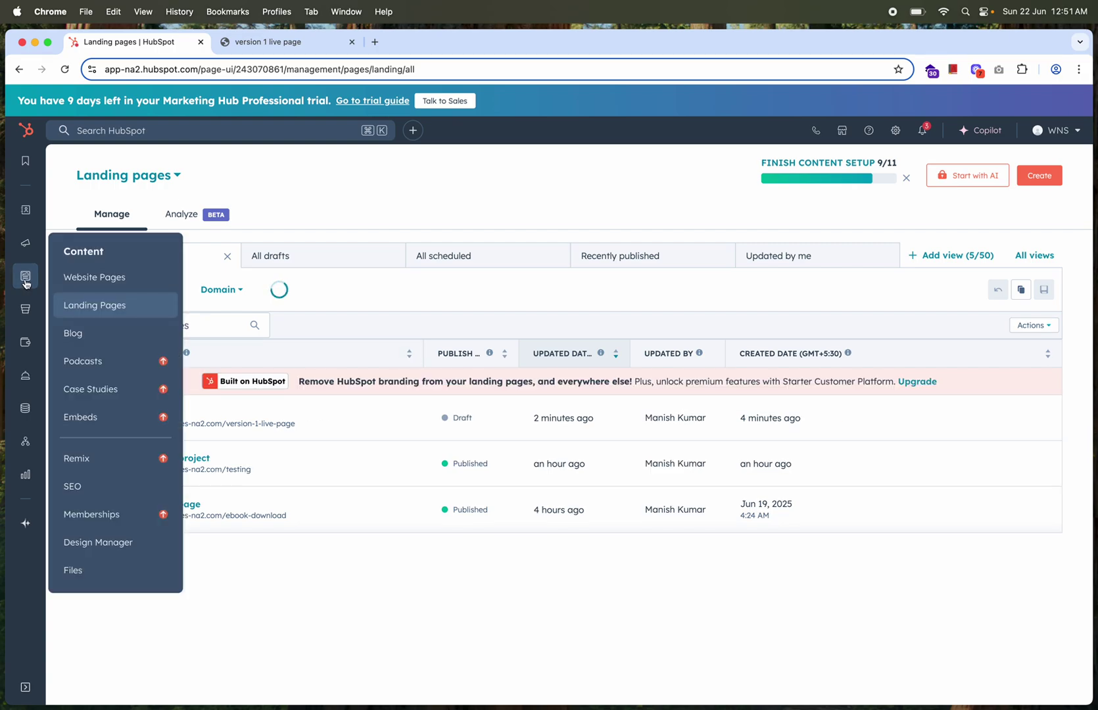
{"action": "left_click", "coordinate": [104, 342]}
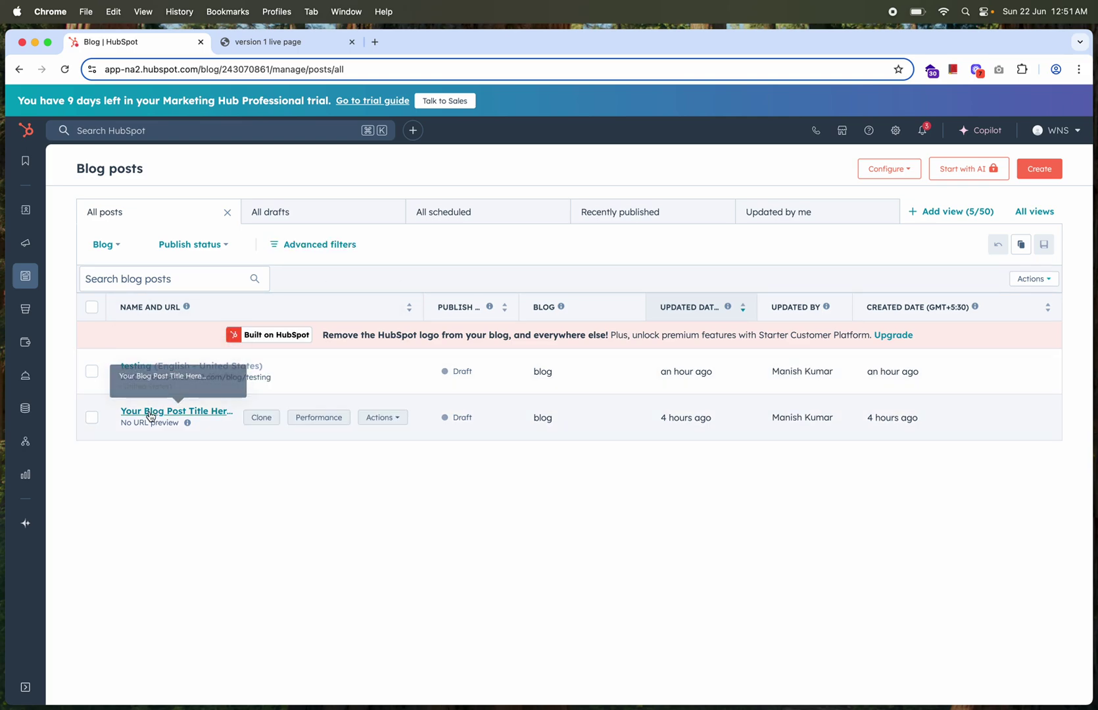
{"action": "left_click", "coordinate": [189, 413]}
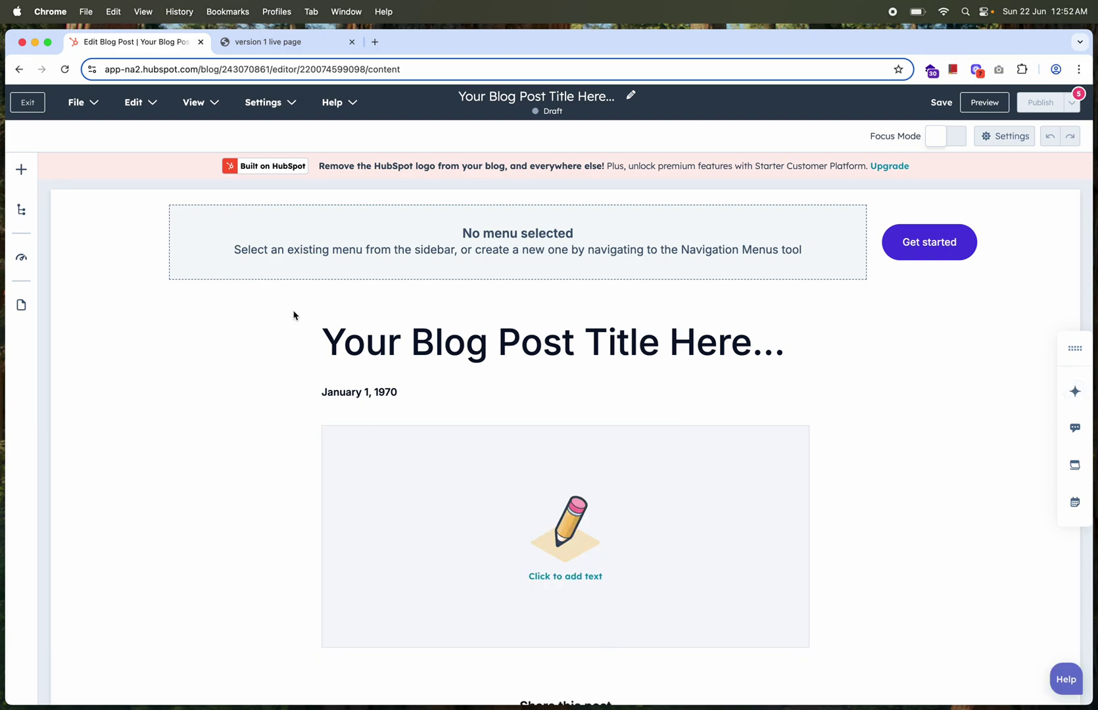
Step: Add the theme's Accordion module to the empty body of the blog post and check the layout below it
{"action": "left_click", "coordinate": [21, 169]}
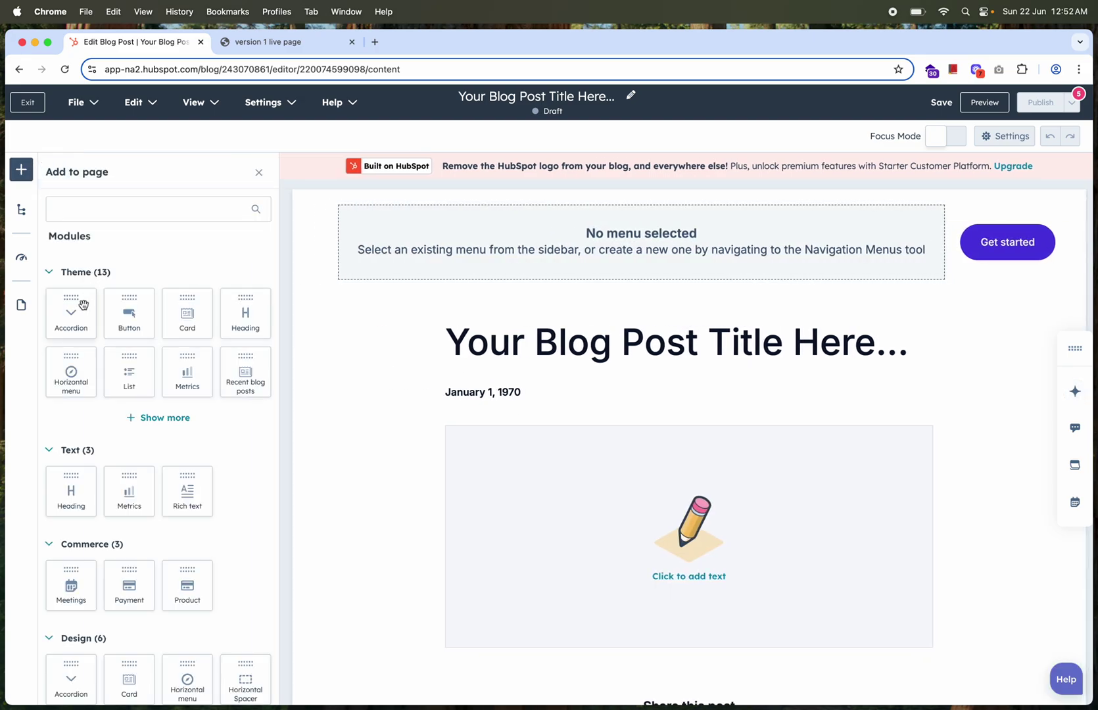
{"action": "left_click_drag", "start_coordinate": [83, 304], "coordinate": [536, 451]}
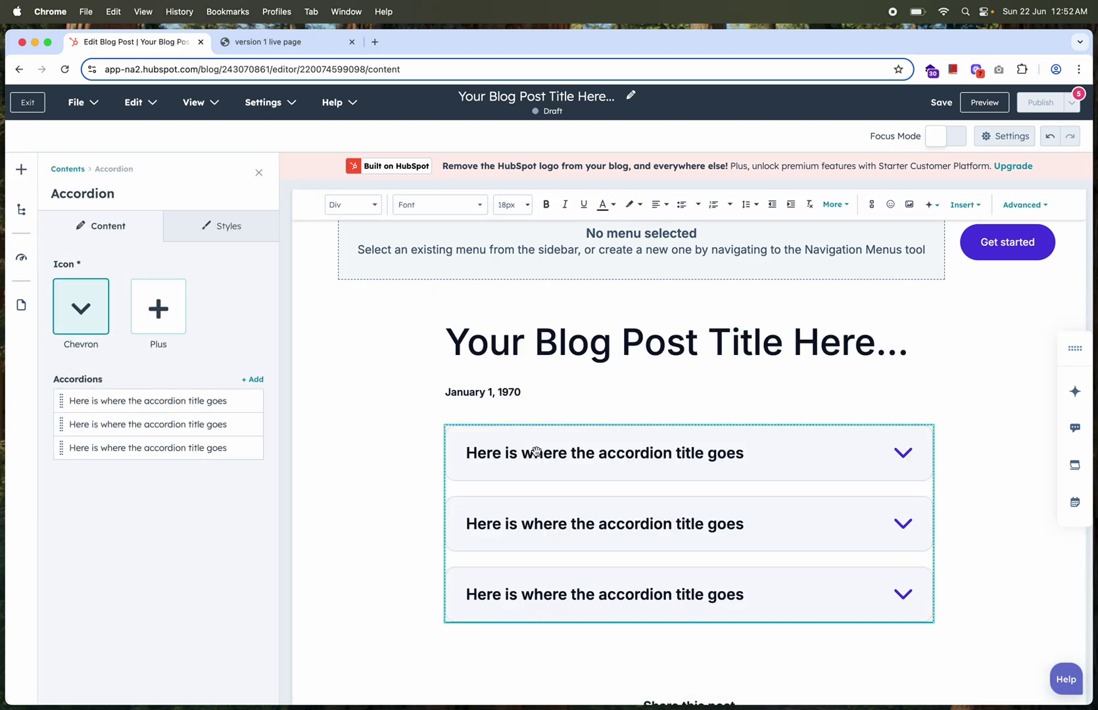
{"action": "scroll", "coordinate": [498, 459], "scroll_direction": "down", "scroll_amount": 3}
{"action": "scroll", "coordinate": [498, 462], "scroll_direction": "down", "scroll_amount": 2}
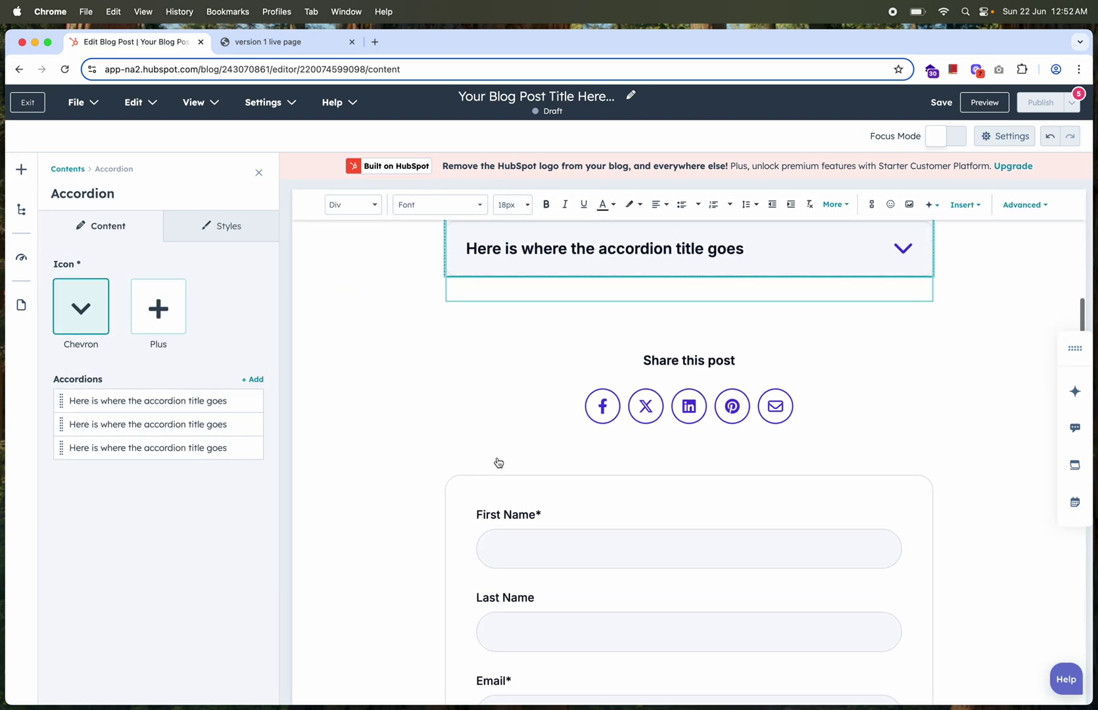
{"action": "scroll", "coordinate": [498, 460], "scroll_direction": "up", "scroll_amount": 4}
Step: Add a Rich text module above the accordion in the blog post body and look over the whole post
{"action": "left_click", "coordinate": [20, 170]}
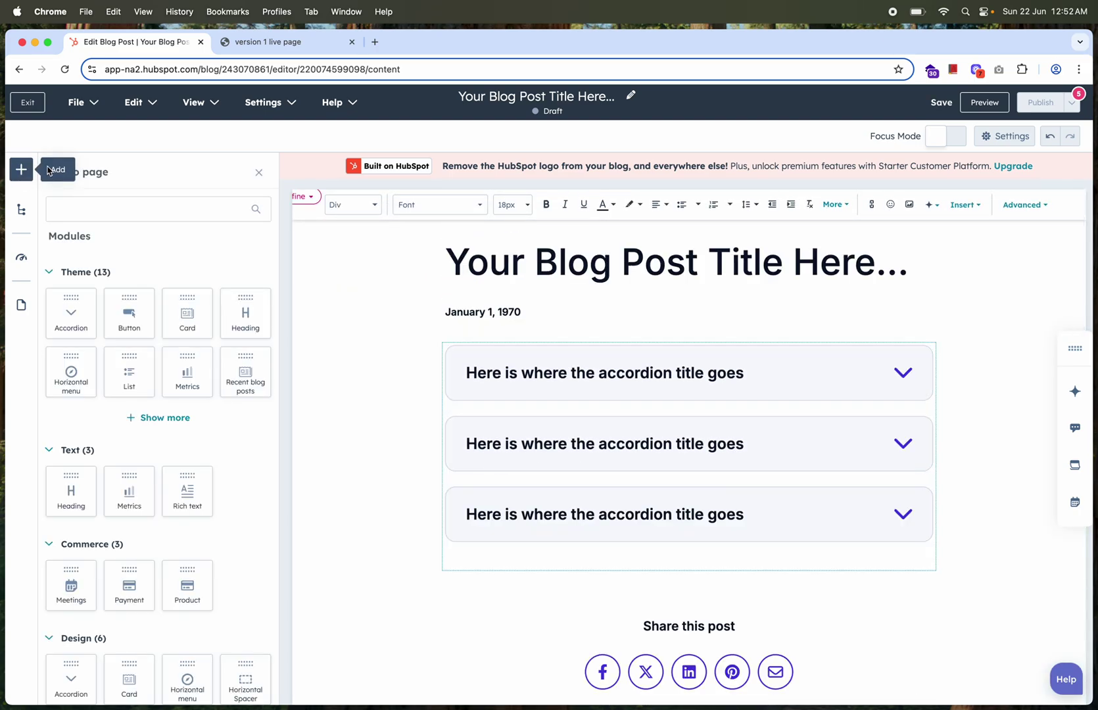
{"action": "left_click", "coordinate": [156, 419]}
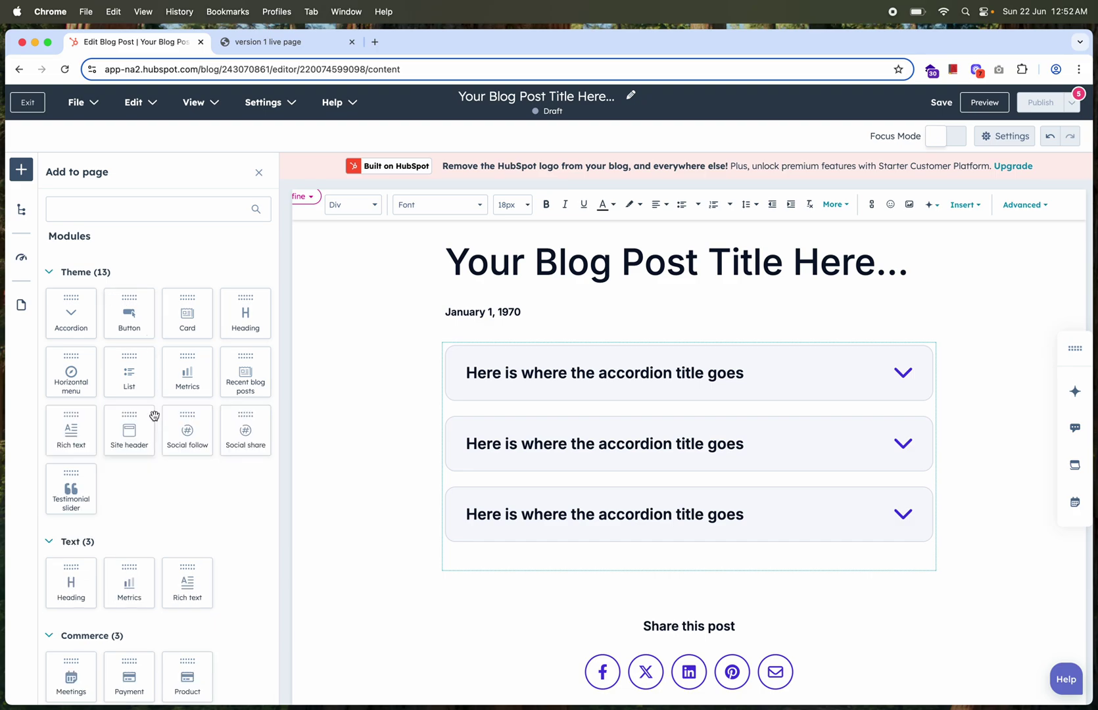
{"action": "left_click_drag", "start_coordinate": [186, 379], "coordinate": [529, 339]}
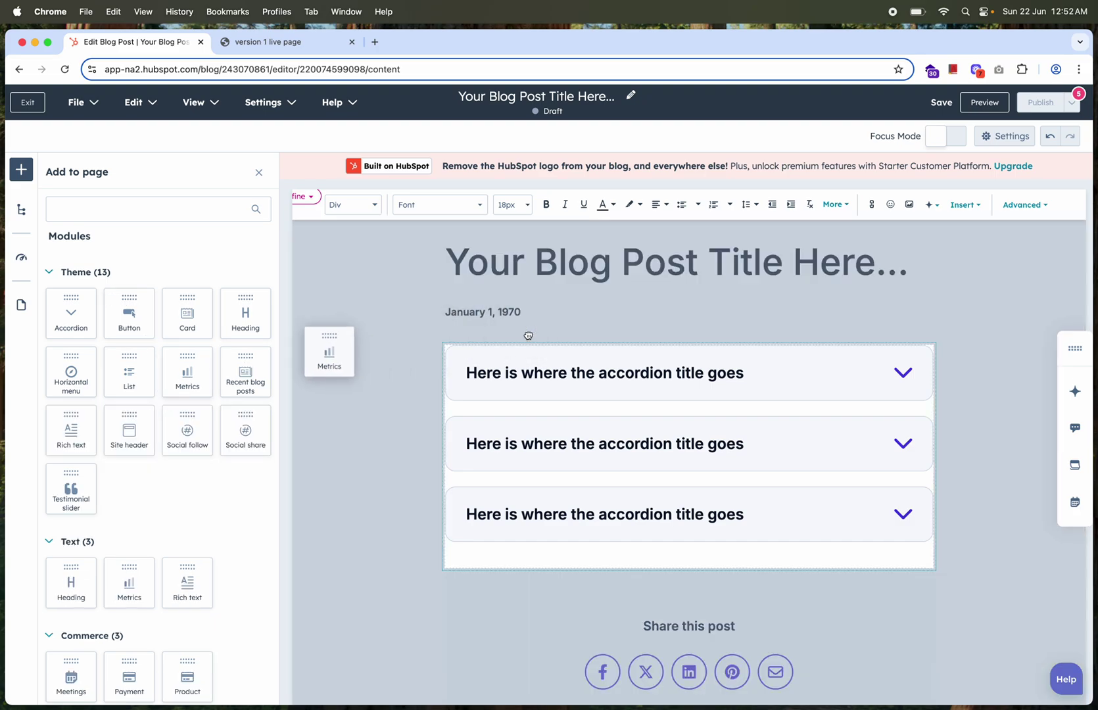
{"action": "scroll", "coordinate": [209, 484], "scroll_direction": "down", "scroll_amount": 2}
{"action": "scroll", "coordinate": [209, 483], "scroll_direction": "down", "scroll_amount": 4}
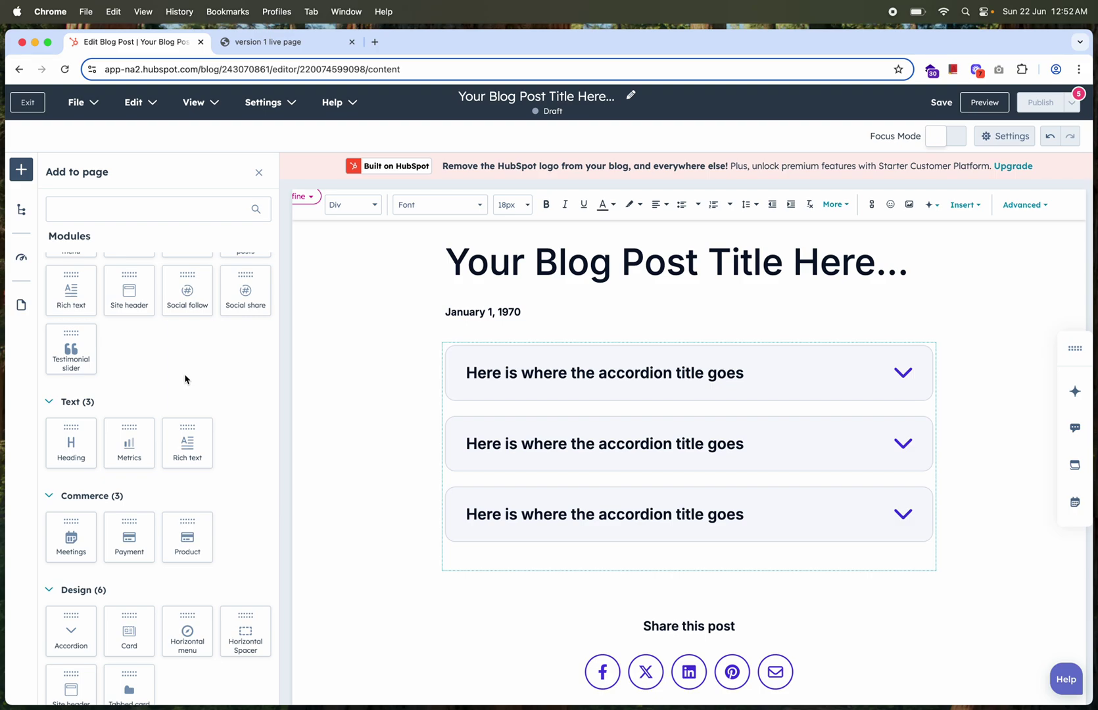
{"action": "left_click_drag", "start_coordinate": [186, 436], "coordinate": [512, 368]}
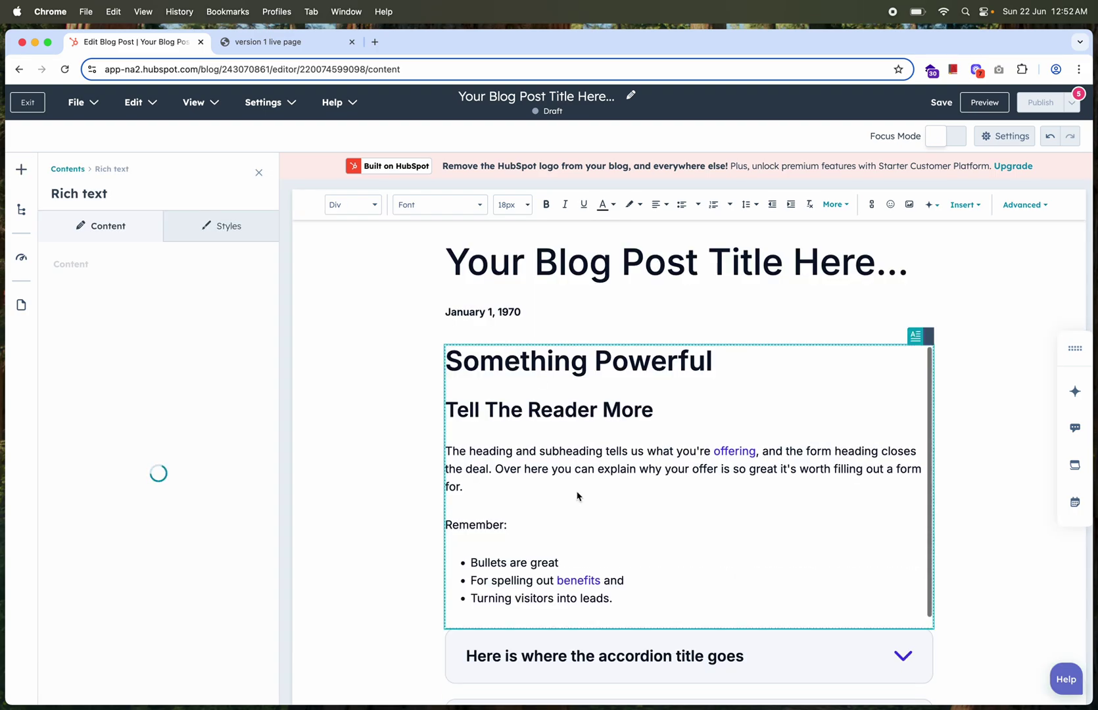
{"action": "scroll", "coordinate": [571, 353], "scroll_direction": "down", "scroll_amount": 3}
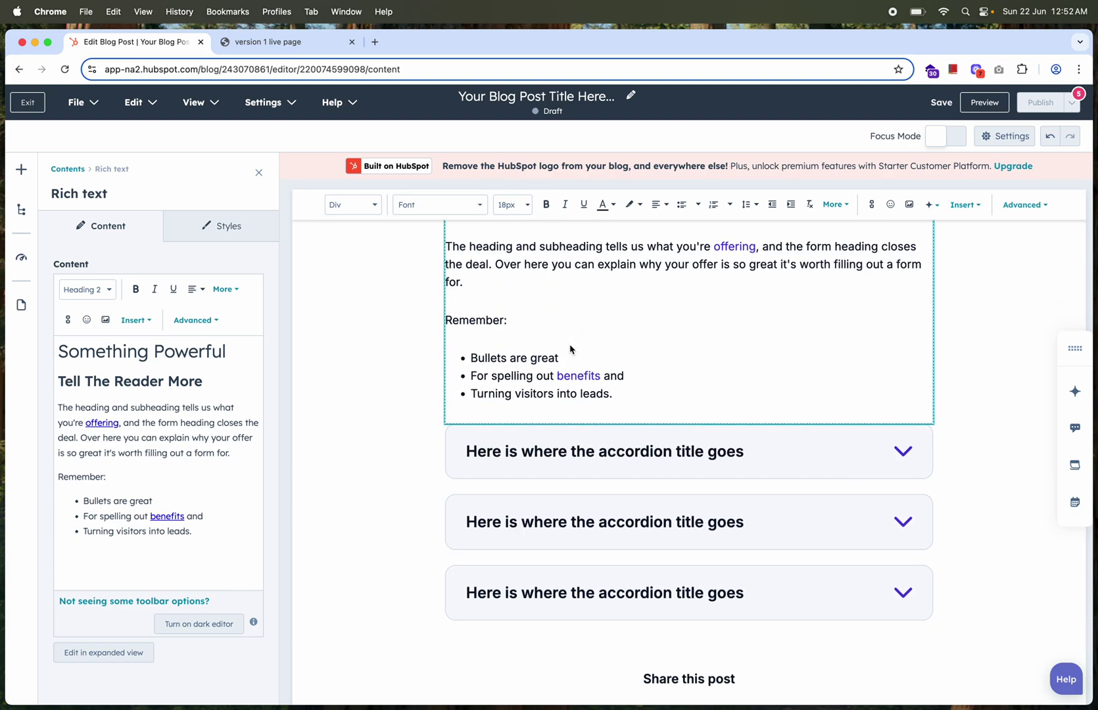
{"action": "scroll", "coordinate": [571, 349], "scroll_direction": "down", "scroll_amount": 13}
{"action": "scroll", "coordinate": [570, 350], "scroll_direction": "up", "scroll_amount": 6}
{"action": "scroll", "coordinate": [570, 349], "scroll_direction": "up", "scroll_amount": 10}
Step: Open the blog post settings and review the title, URL, author, tags, featured image and narration options
{"action": "left_click", "coordinate": [267, 102]}
{"action": "left_click", "coordinate": [276, 145]}
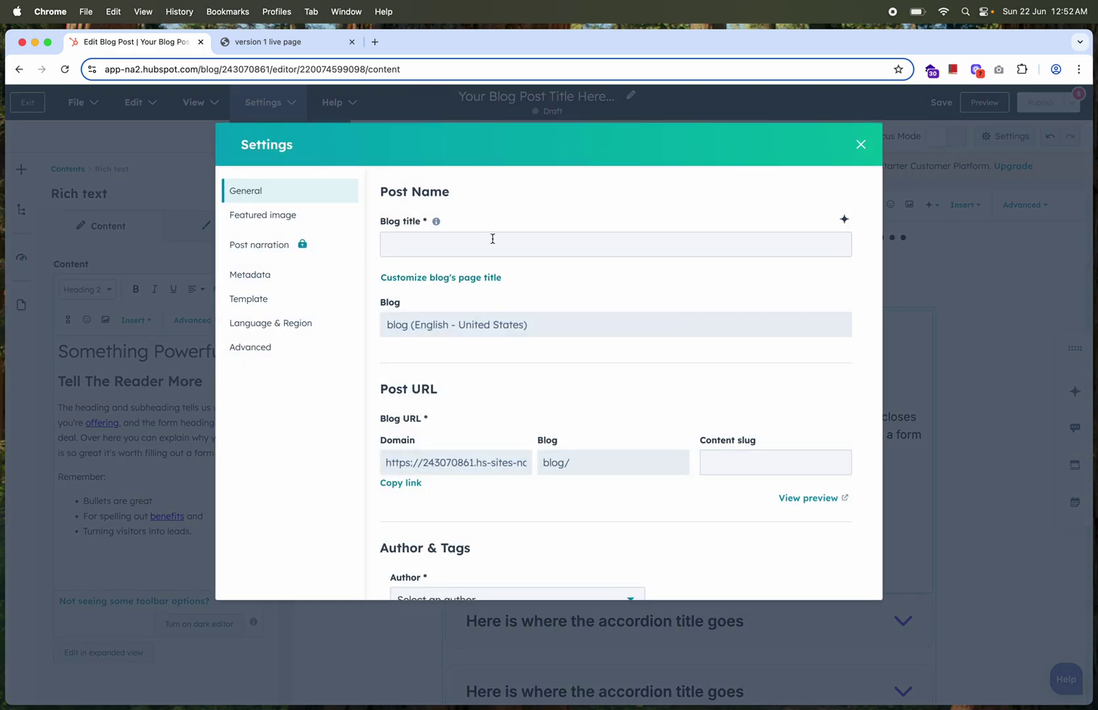
{"action": "scroll", "coordinate": [526, 342], "scroll_direction": "down", "scroll_amount": 8}
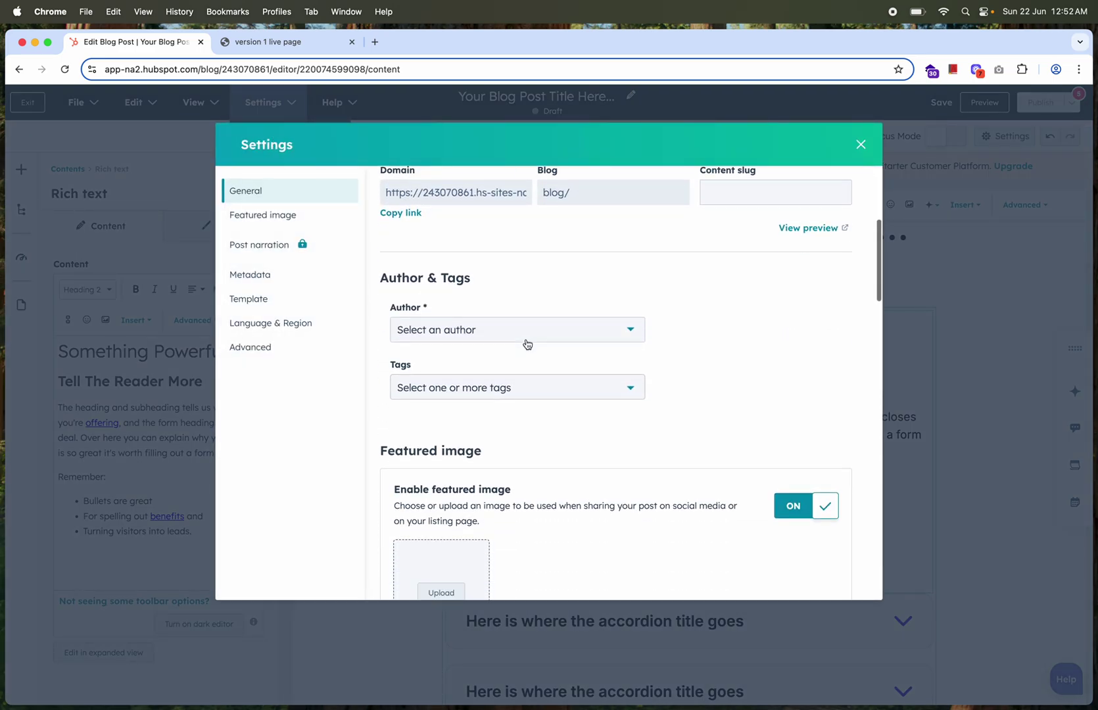
{"action": "scroll", "coordinate": [534, 362], "scroll_direction": "down", "scroll_amount": 10}
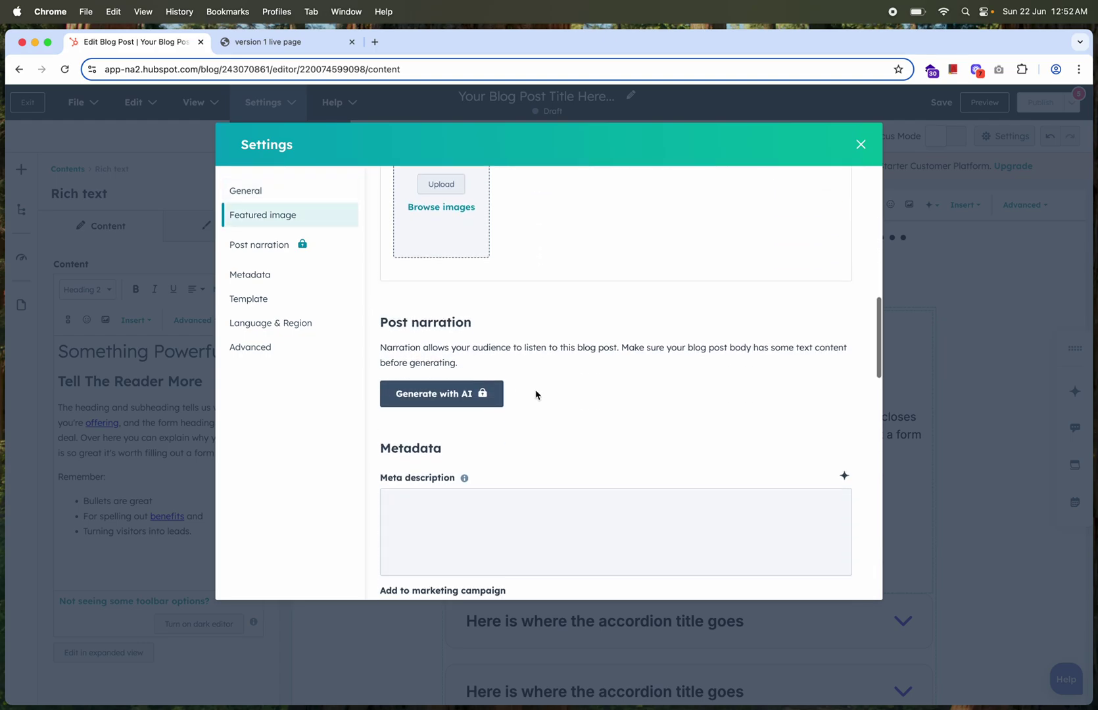
{"action": "scroll", "coordinate": [535, 390], "scroll_direction": "up", "scroll_amount": 5}
{"action": "scroll", "coordinate": [563, 269], "scroll_direction": "down", "scroll_amount": 5}
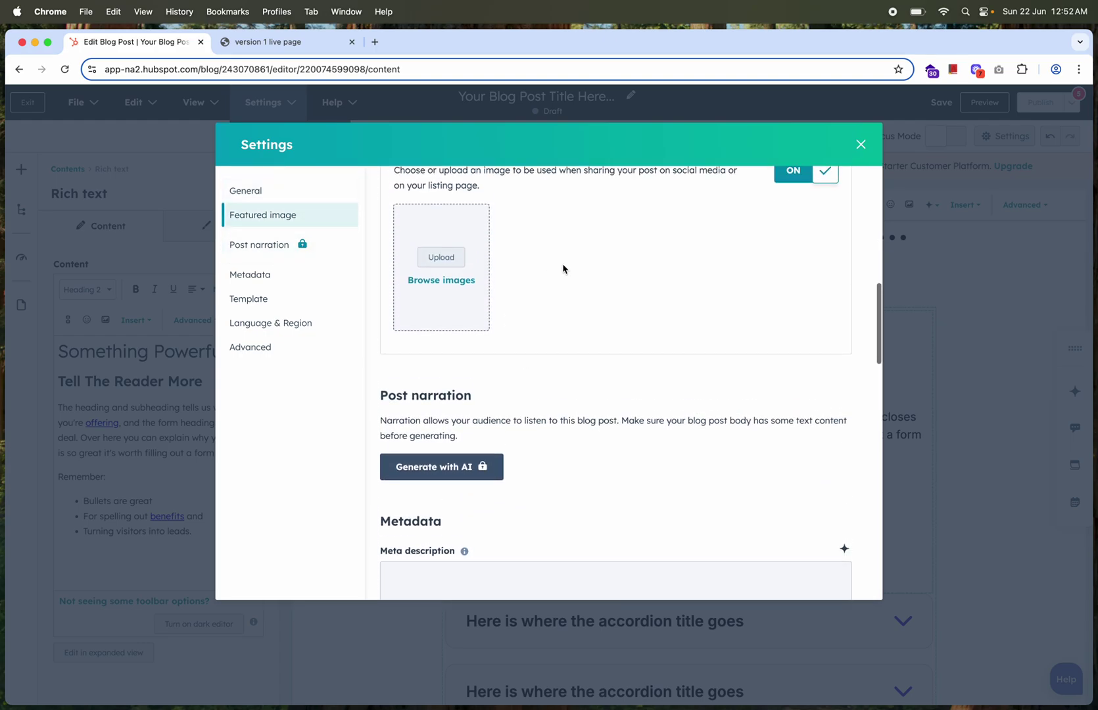
Step: Review the blog post's campaign, template, code snippet, notification email and canonical URL settings, and close the settings
{"action": "scroll", "coordinate": [563, 268], "scroll_direction": "down", "scroll_amount": 8}
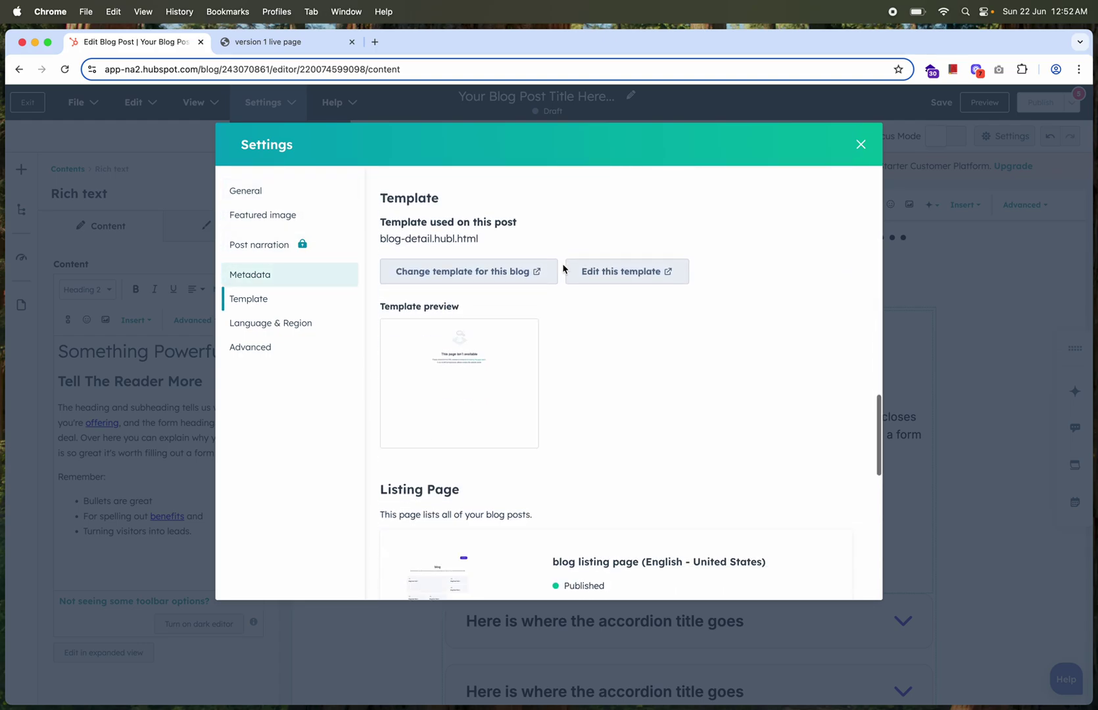
{"action": "scroll", "coordinate": [563, 268], "scroll_direction": "up", "scroll_amount": 4}
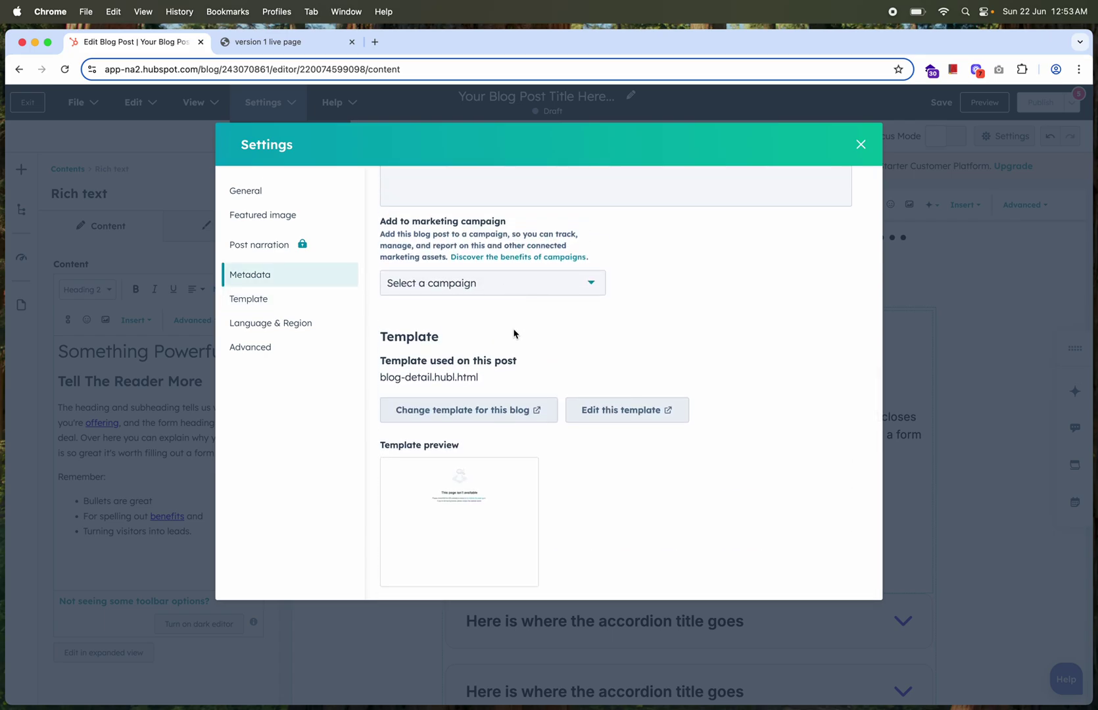
{"action": "scroll", "coordinate": [514, 334], "scroll_direction": "down", "scroll_amount": 8}
{"action": "scroll", "coordinate": [514, 333], "scroll_direction": "down", "scroll_amount": 6}
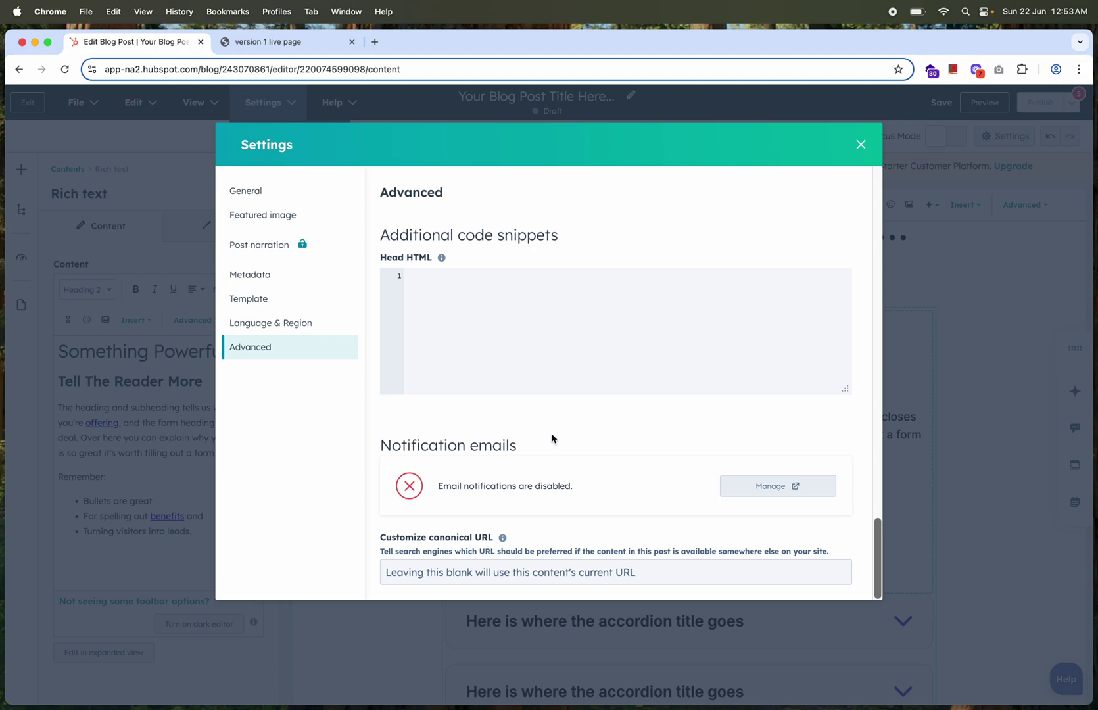
{"action": "left_click", "coordinate": [860, 146]}
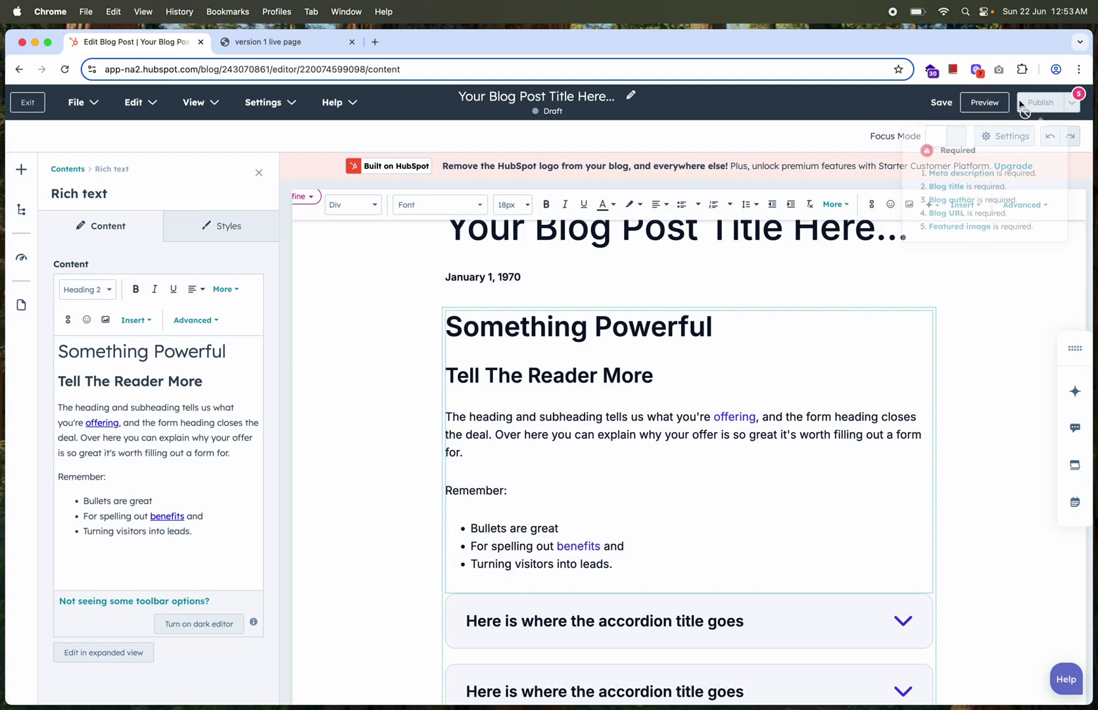